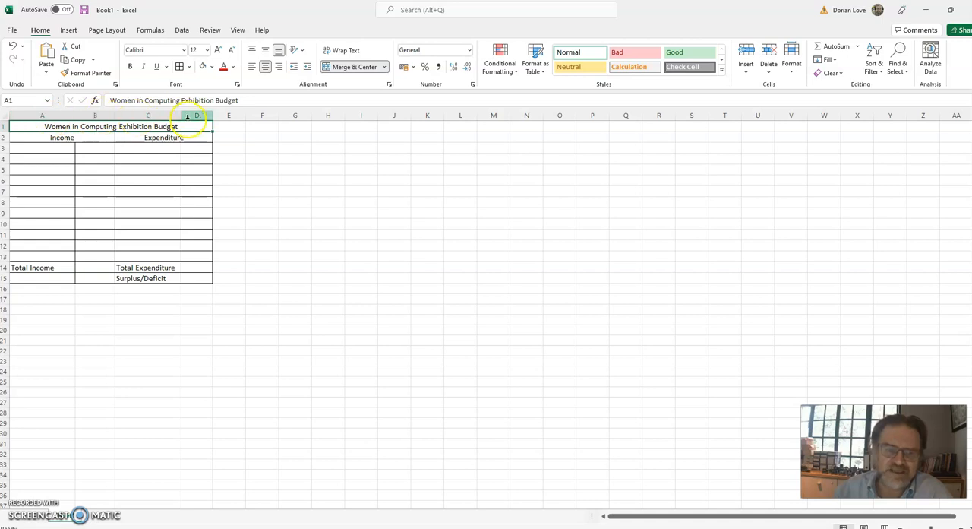
click(4, 127)
click(4, 137)
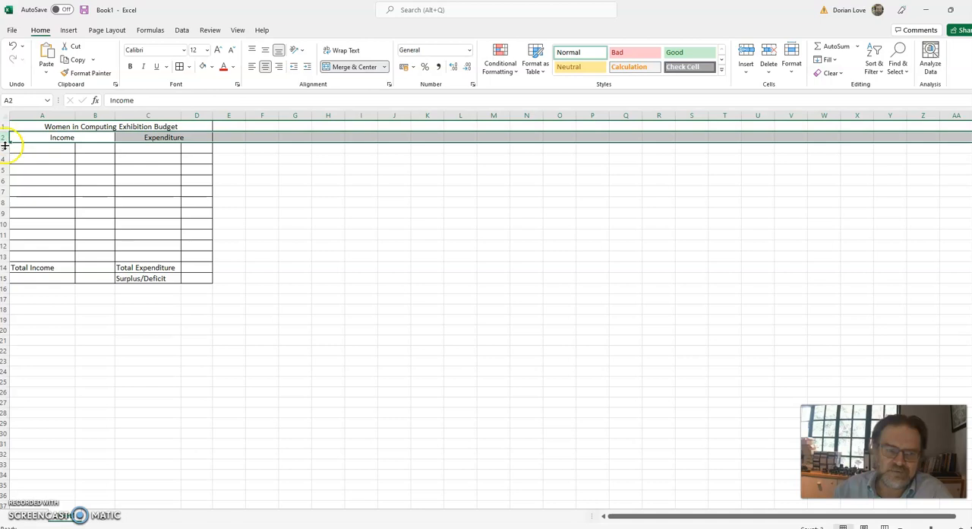
click(29, 116)
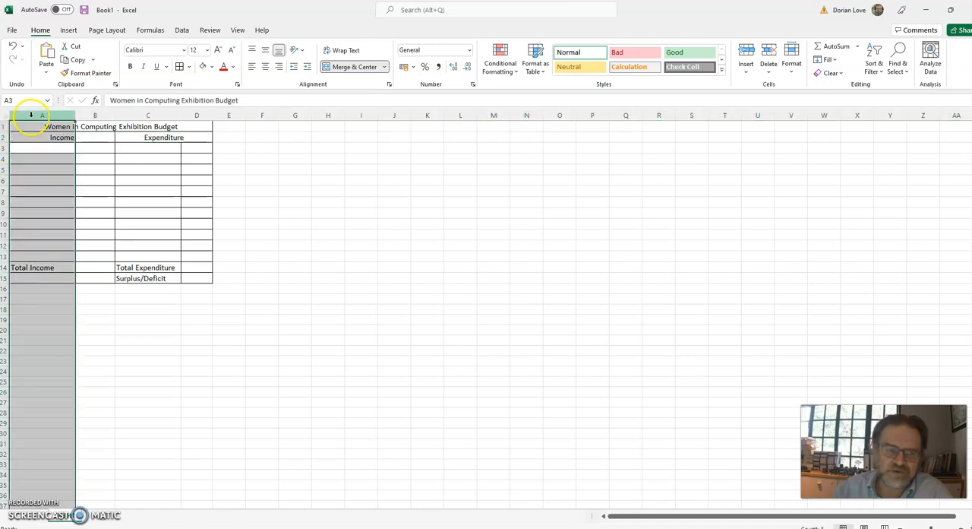
click(95, 115)
click(144, 114)
click(191, 114)
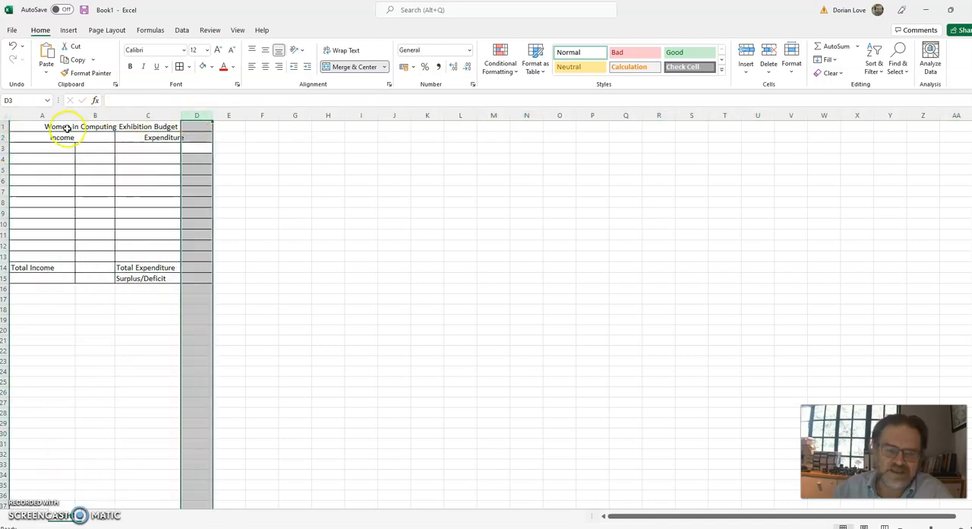
Unmerge the title row into separate cells, and merge and center the title across A1:D1 again.
click(53, 127)
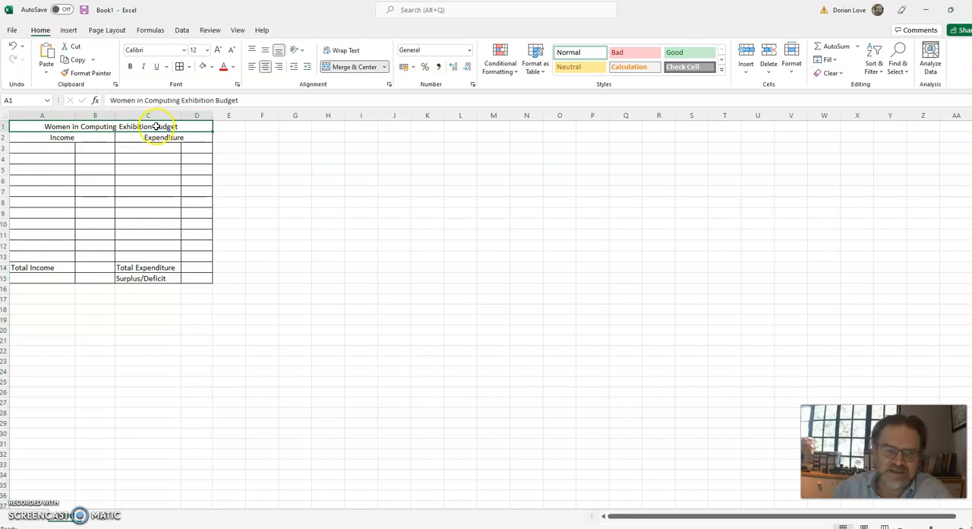
click(360, 68)
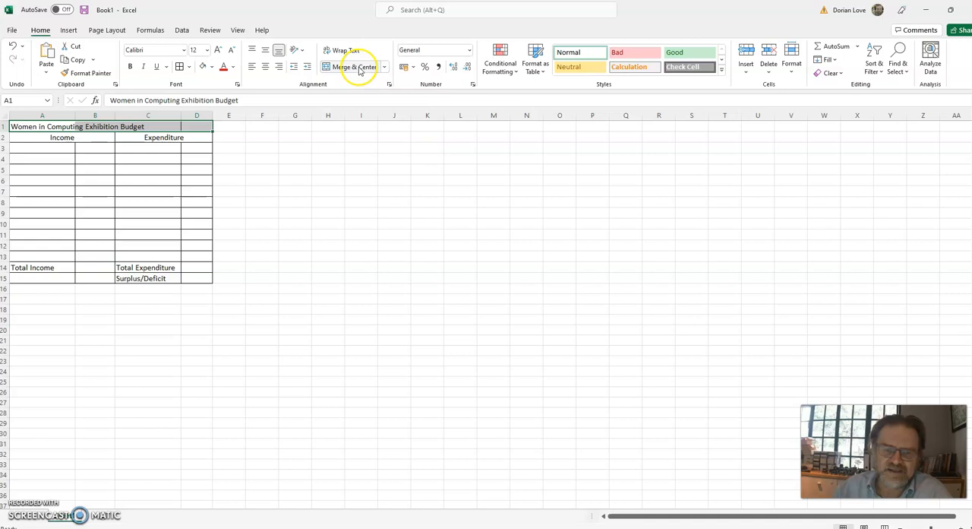
click(198, 172)
click(56, 128)
click(96, 127)
click(189, 126)
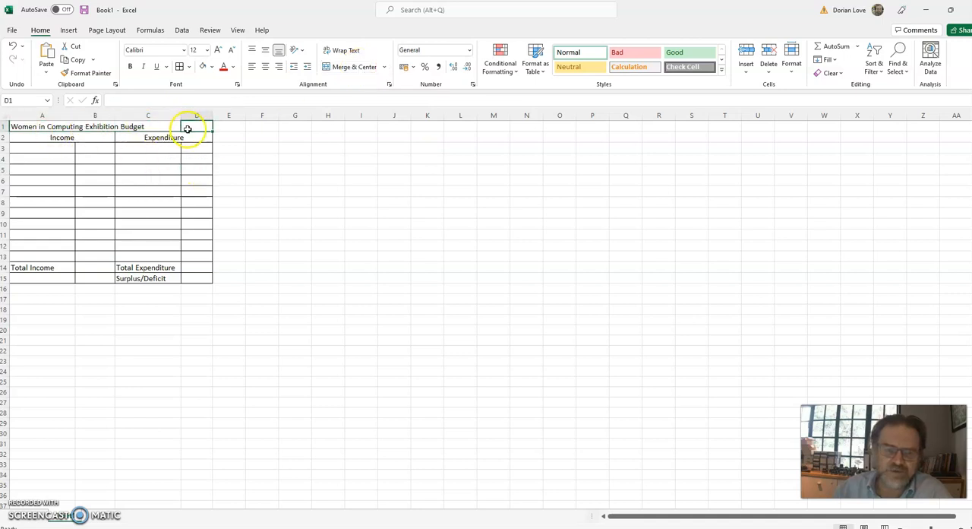
drag(20, 130, 190, 126)
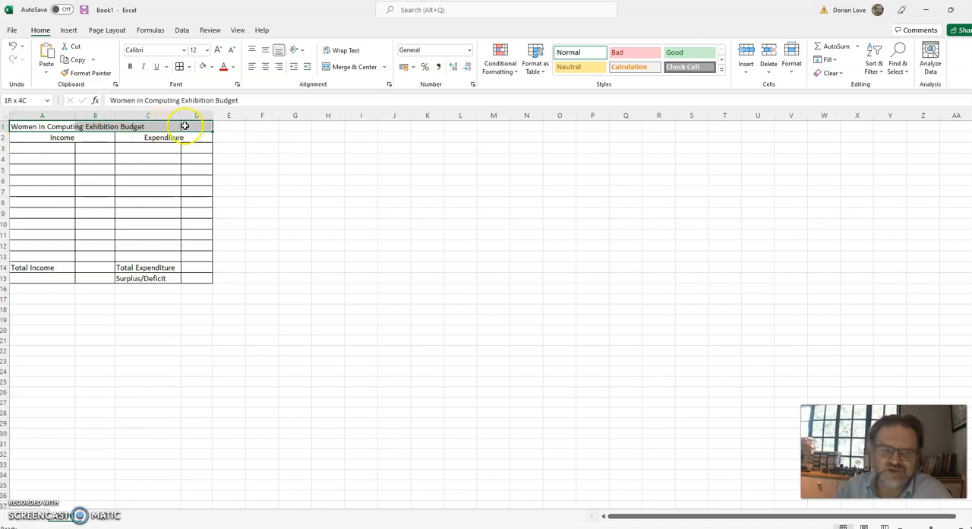
click(362, 68)
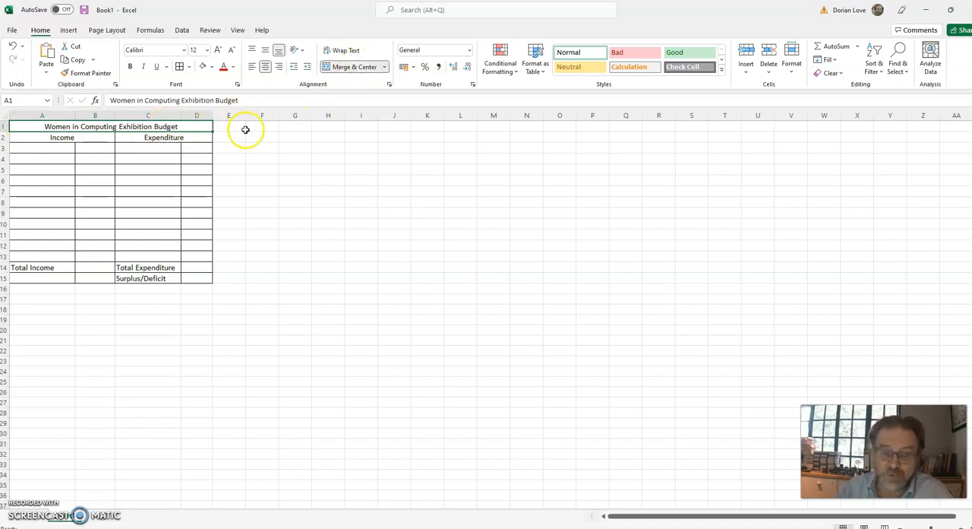
Format the merged title in row 1 as bold, font size 16, with a light grey fill.
click(131, 67)
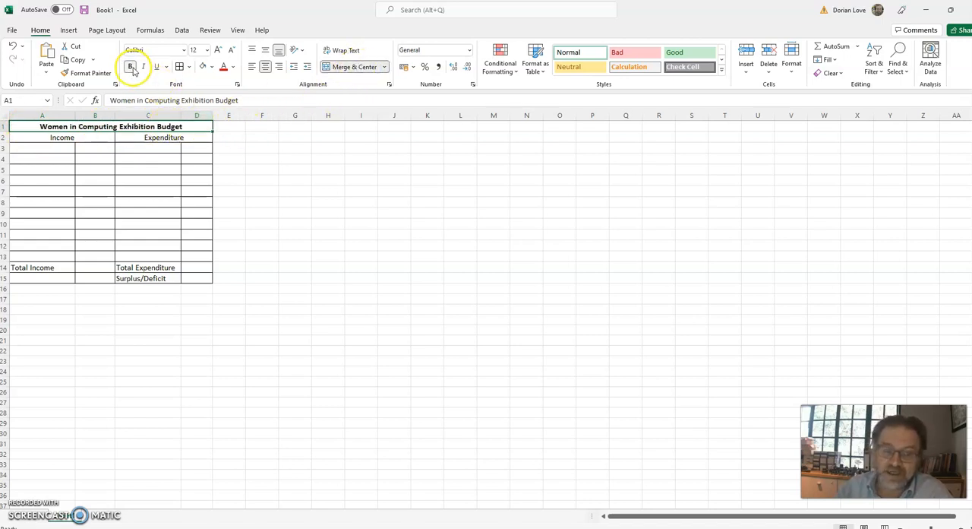
click(207, 50)
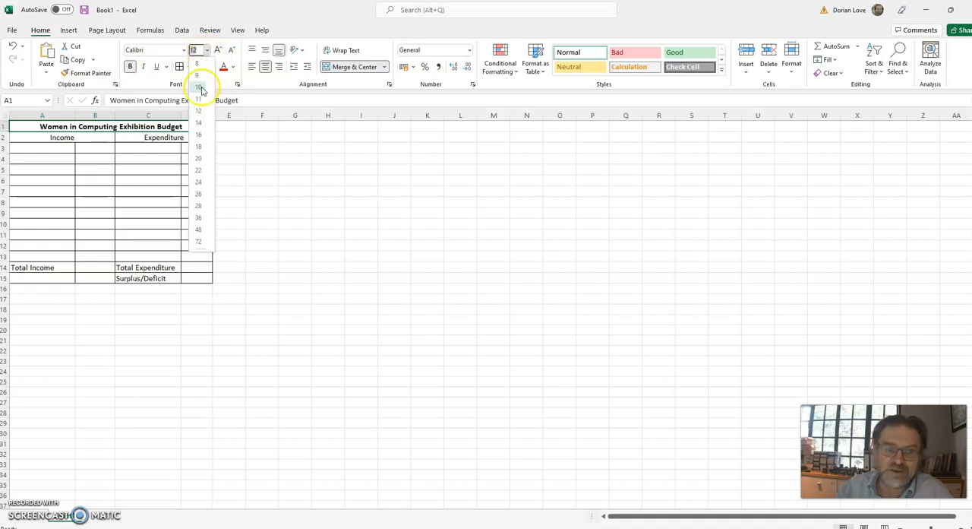
click(199, 134)
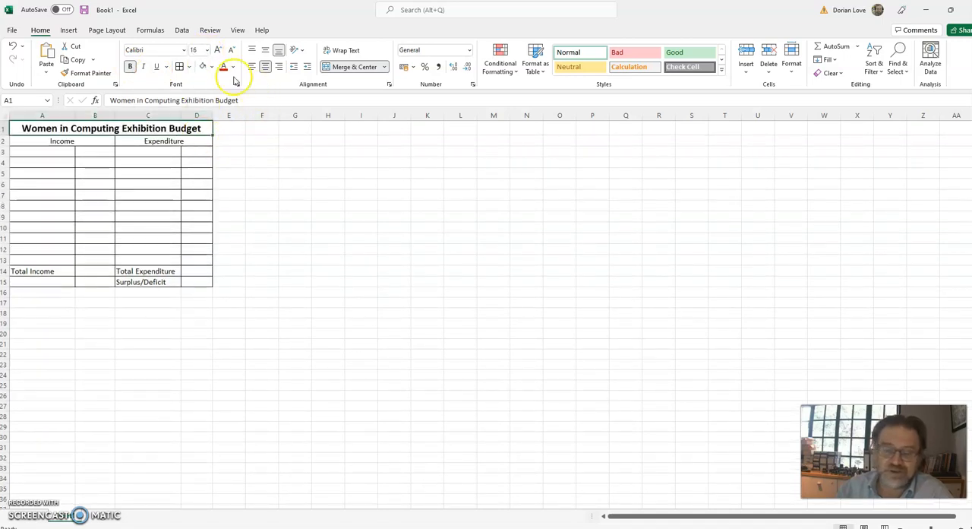
click(211, 67)
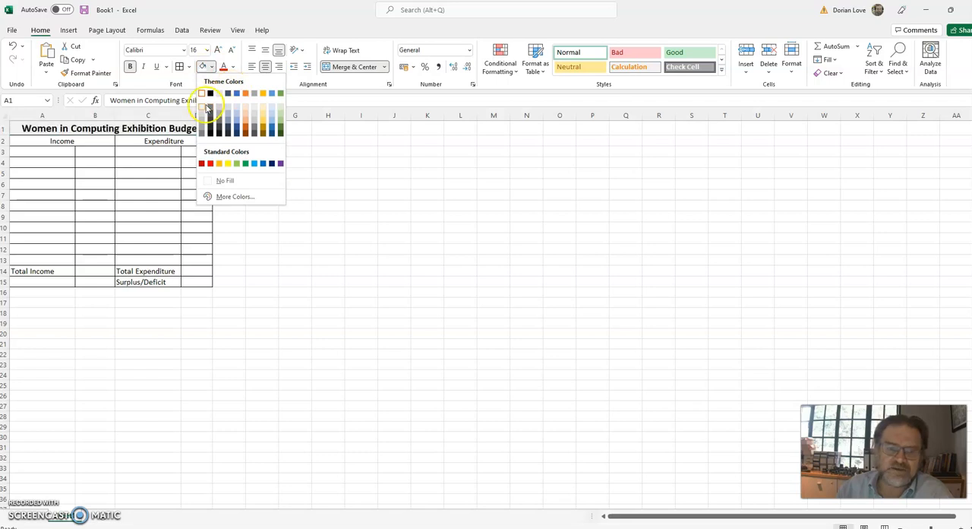
click(282, 178)
click(284, 174)
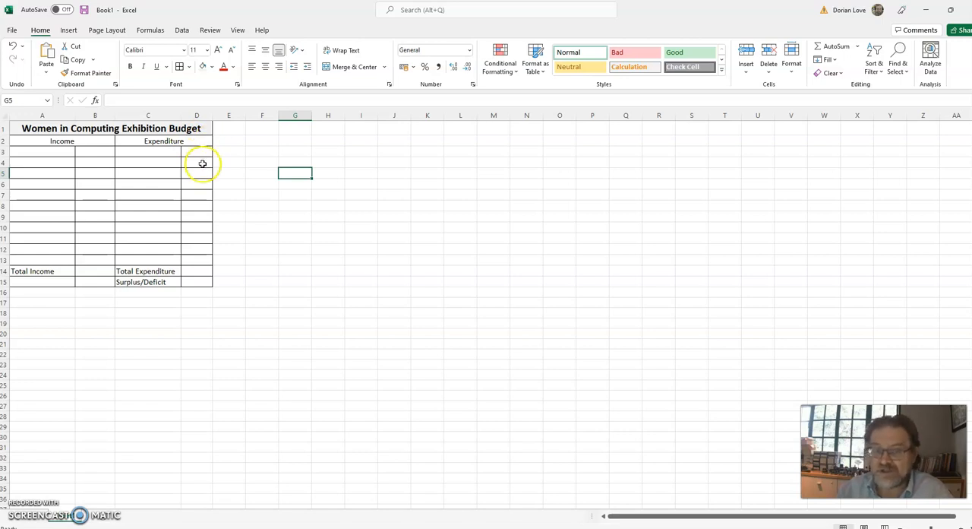
click(54, 142)
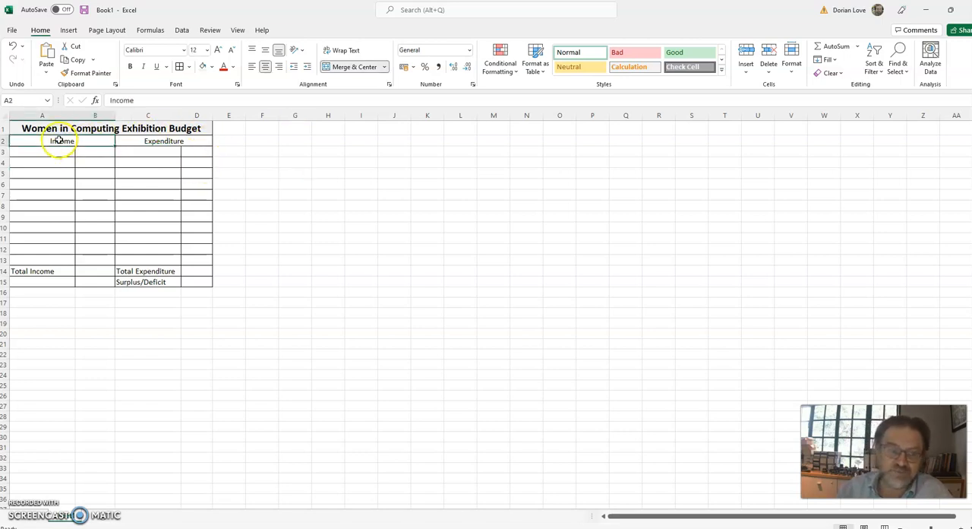
click(183, 141)
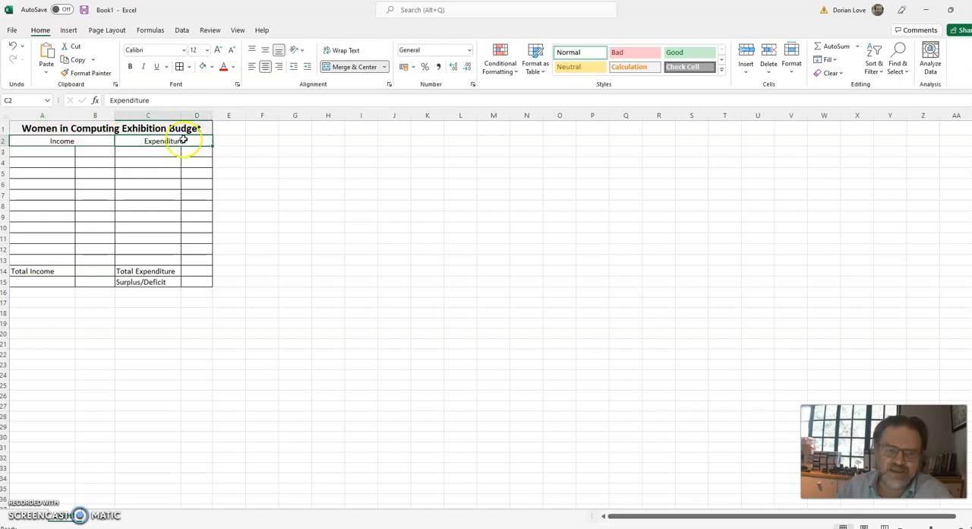
click(49, 143)
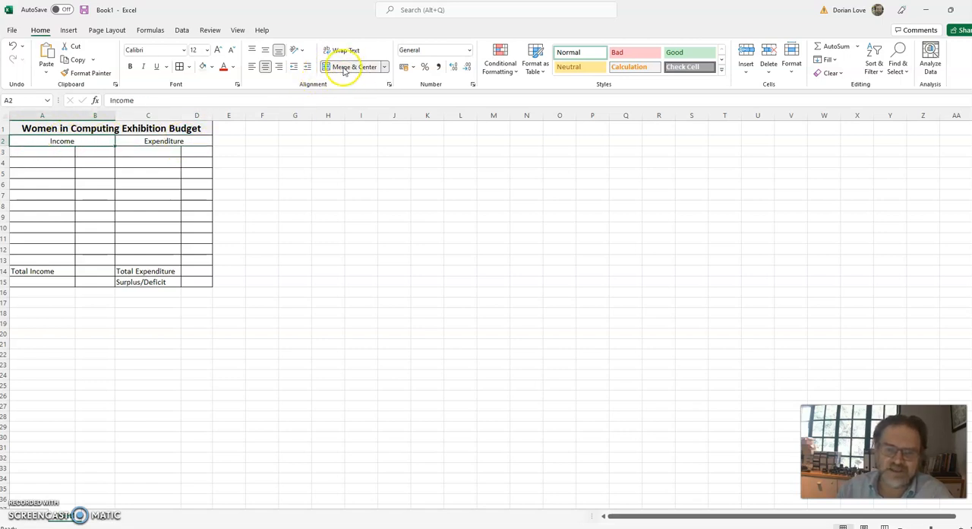
click(169, 140)
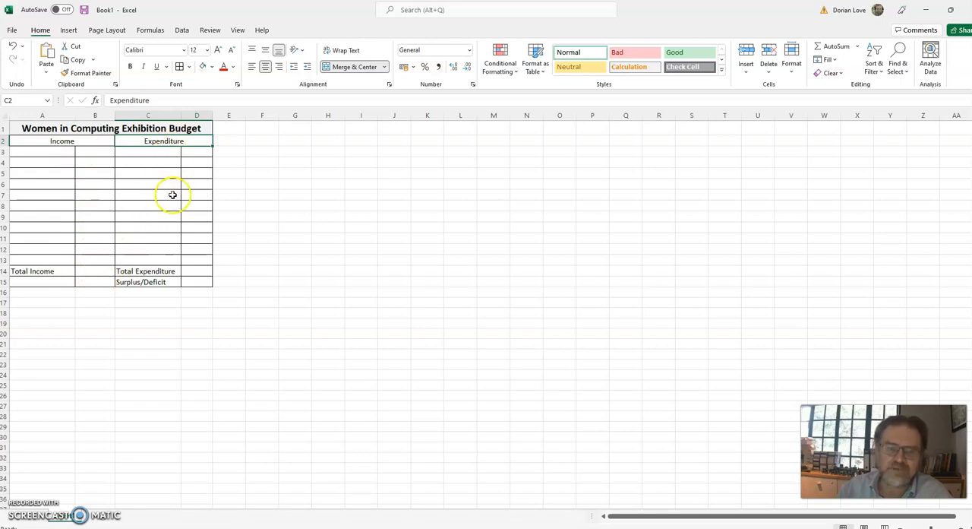
click(187, 282)
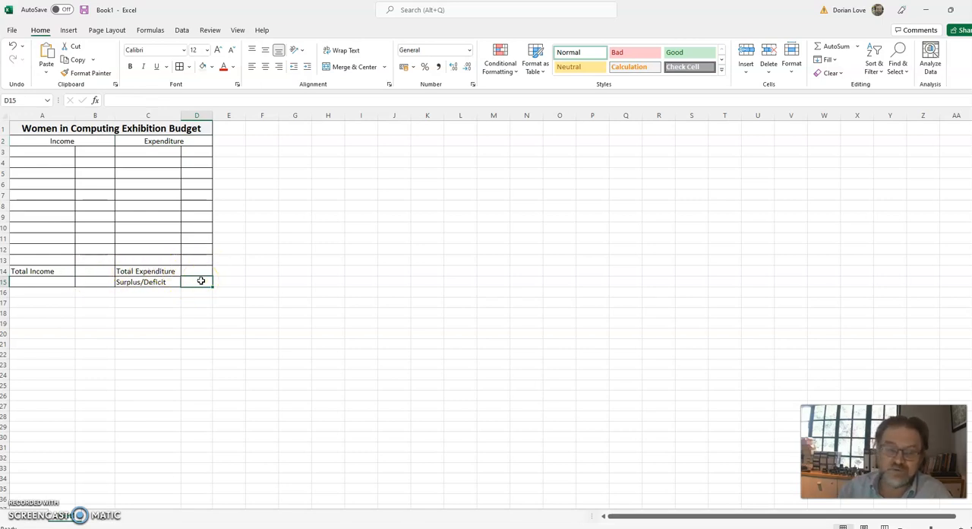
Enter the income item "Department Budget" in A3 with the amount 500 in B3.
click(60, 150)
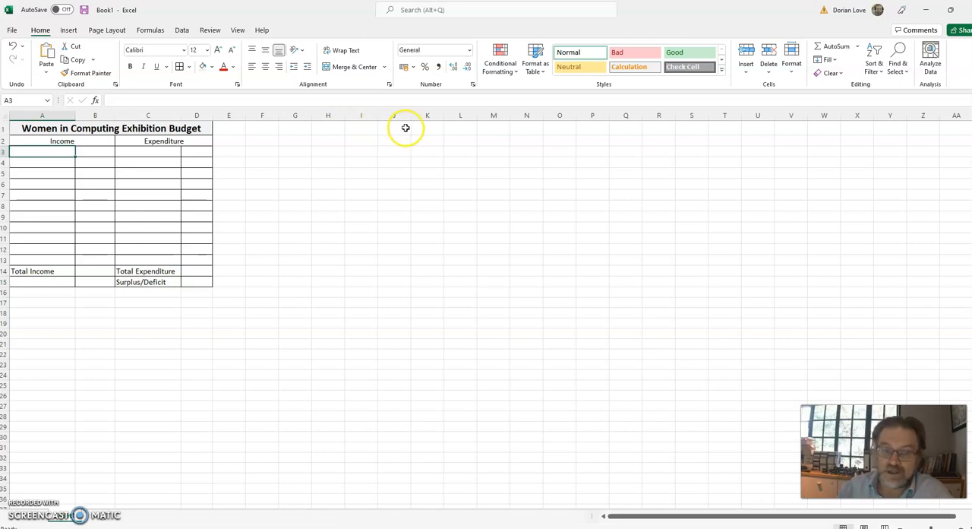
text(Department Budget)
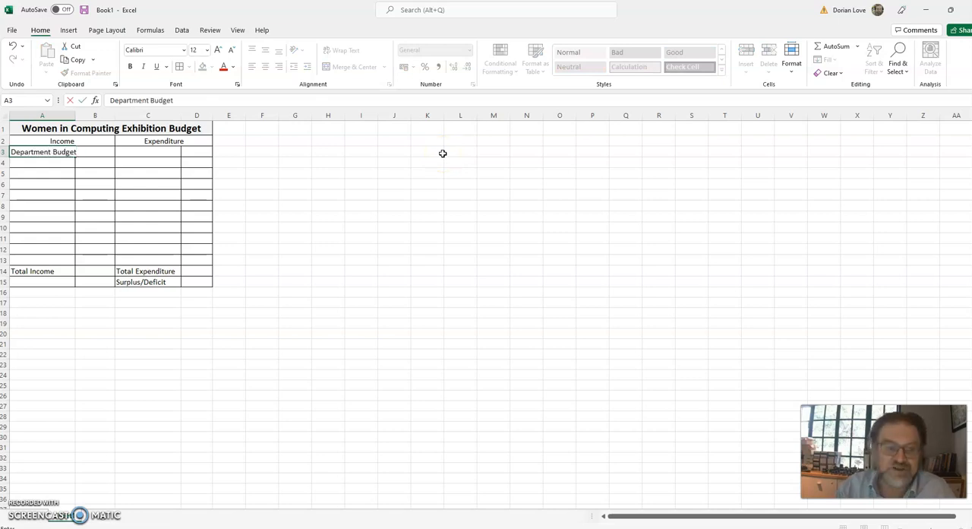
key(Tab)
text(5)
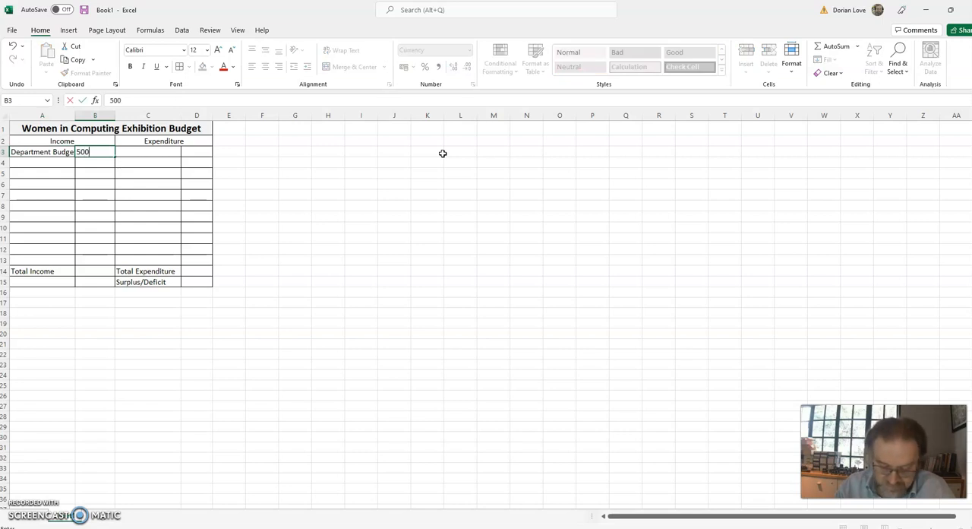
key(Return)
key(Up)
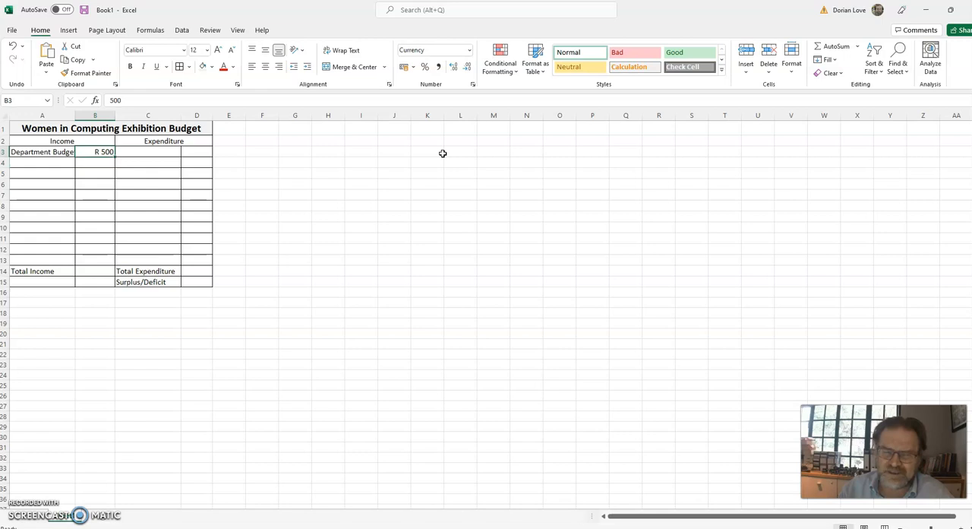
Add the income item "Cake Sale" in A4 with the amount 196.78 in B4.
key(Down)
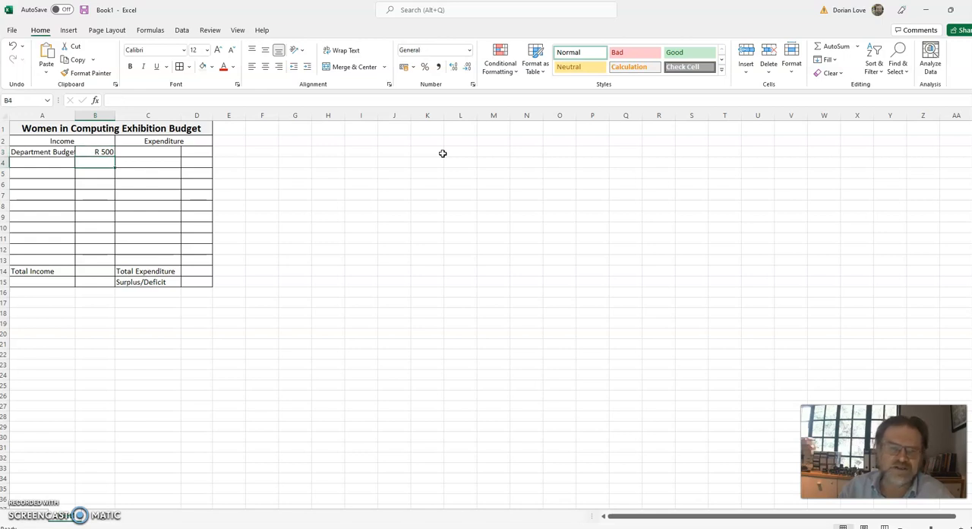
key(Left)
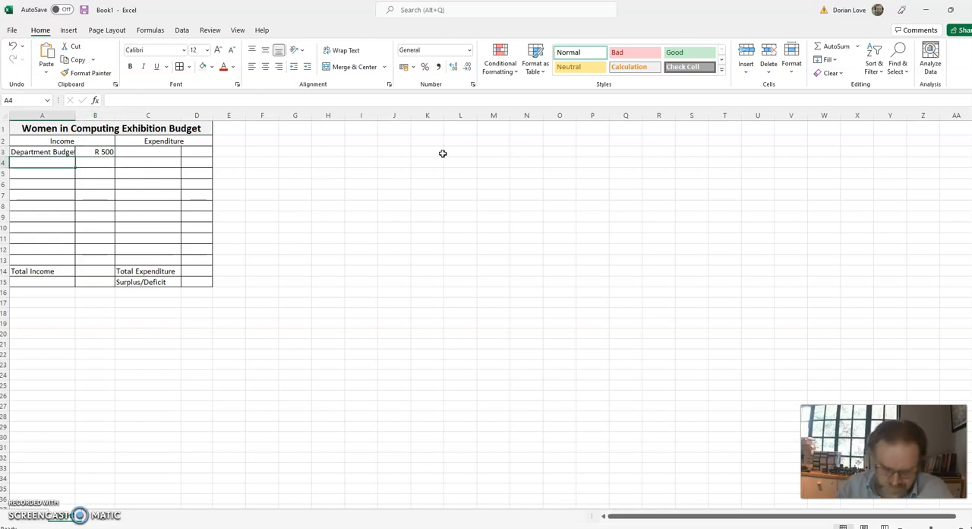
text(Cake Sale)
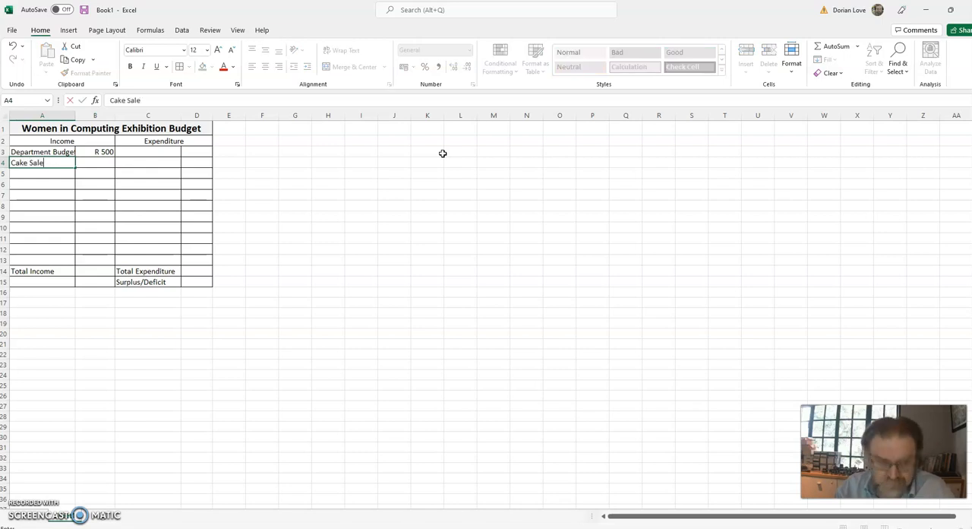
key(Tab)
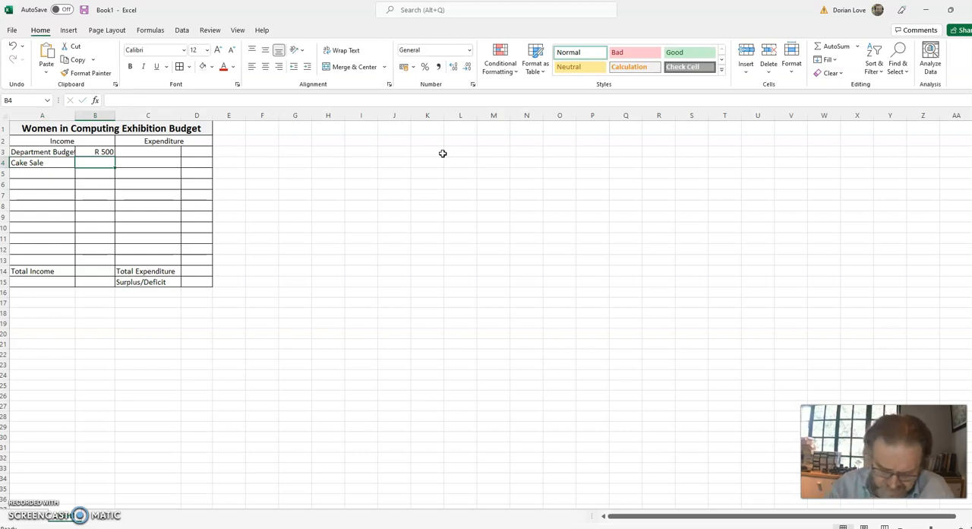
text(196.78)
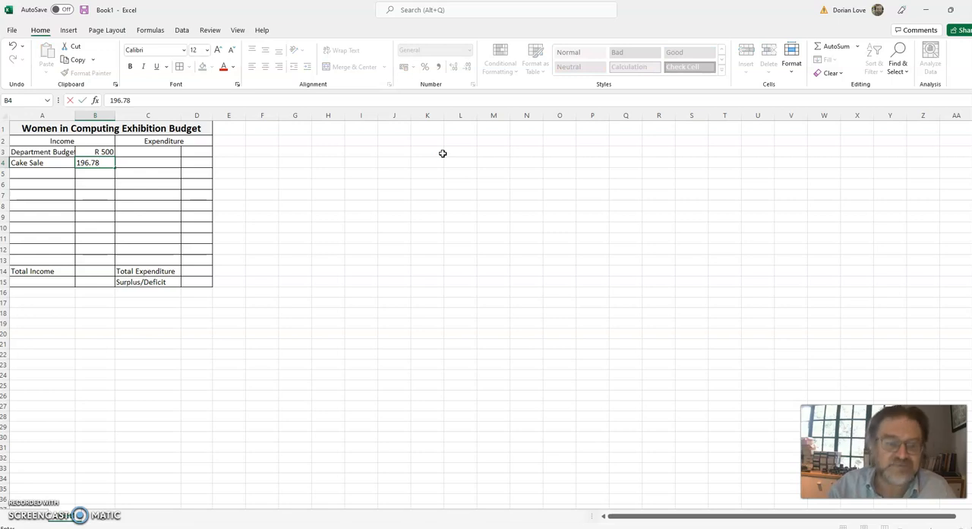
key(Return)
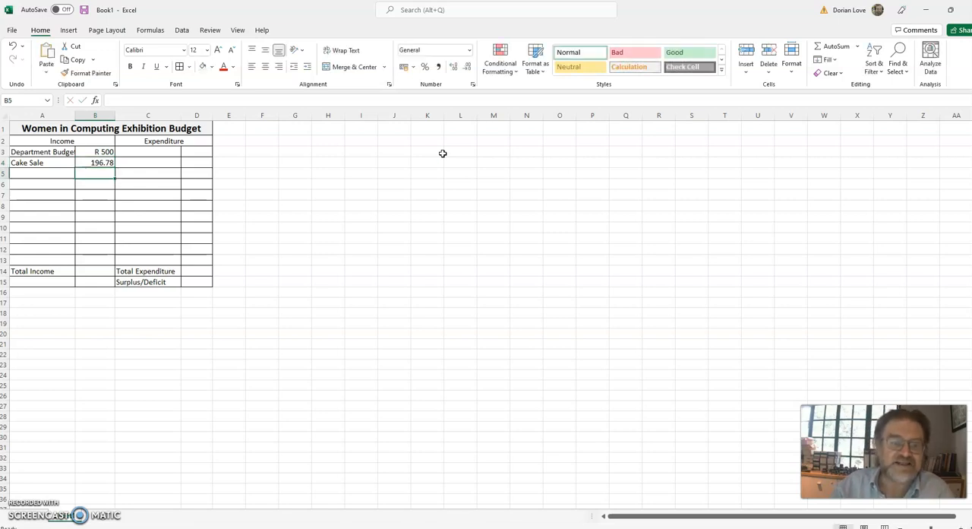
key(Up)
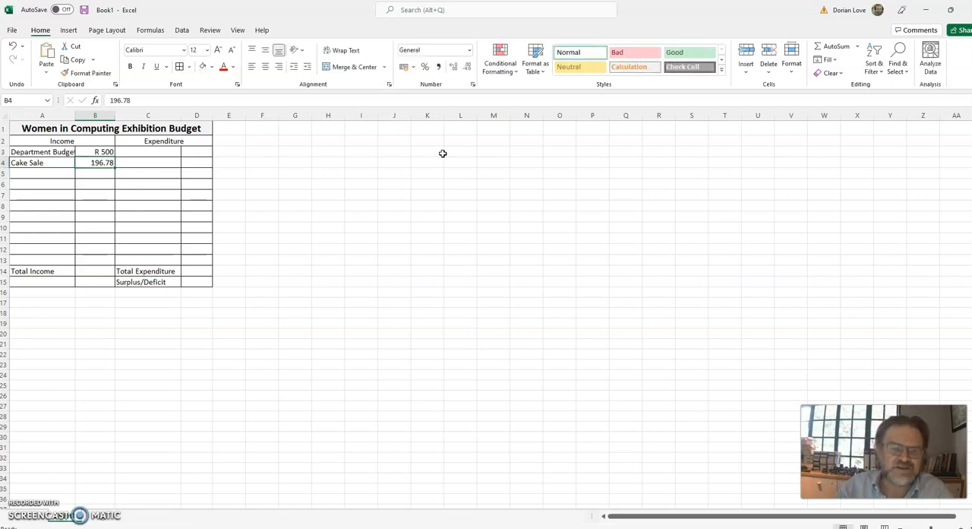
key(Up)
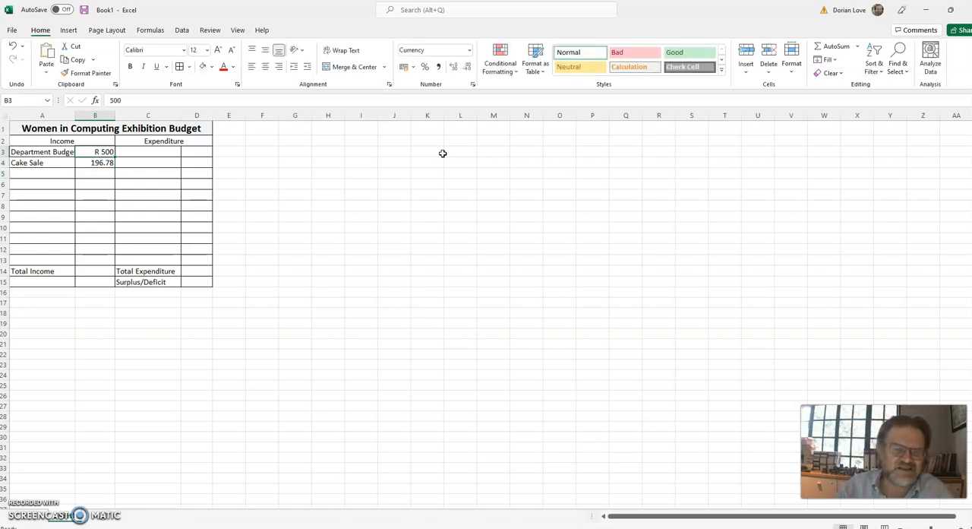
click(102, 162)
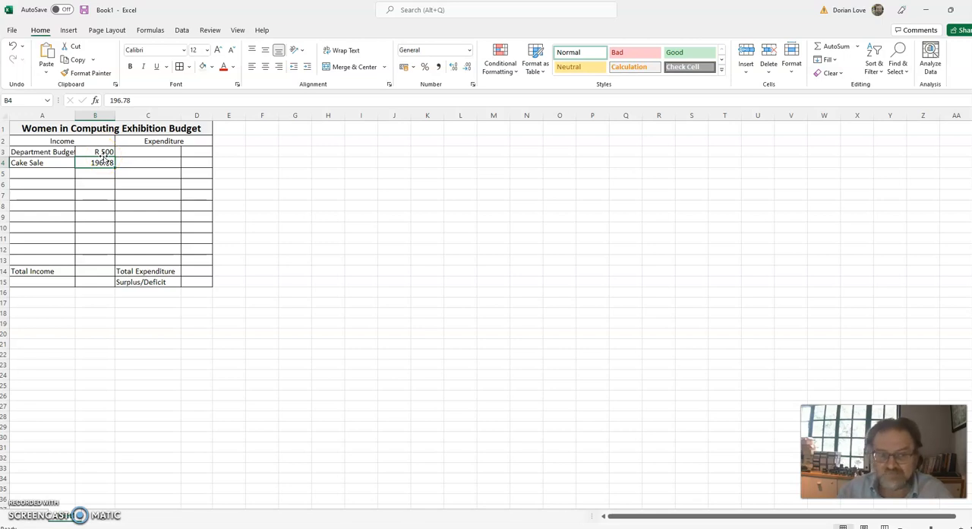
Make the Income heading bold and give the Income and Expenditure headings the light grey fill.
click(68, 140)
click(130, 66)
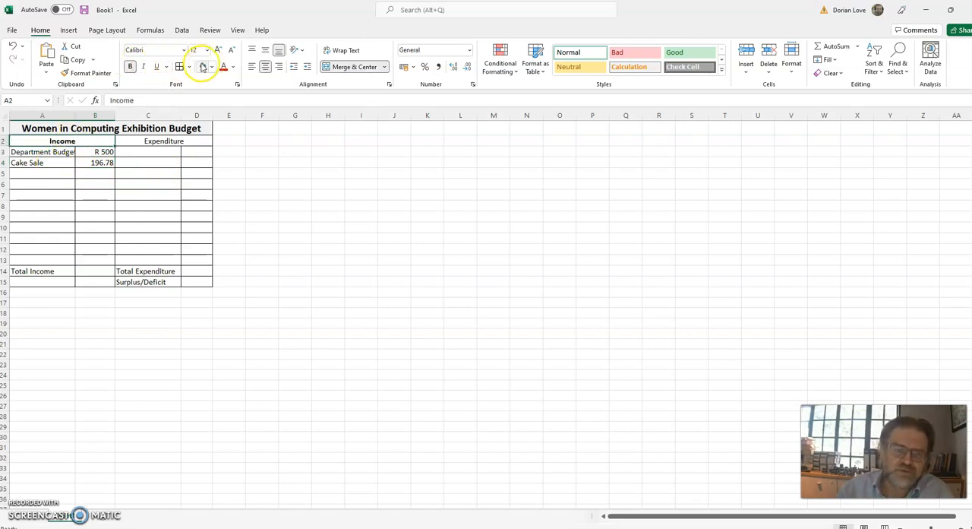
click(169, 140)
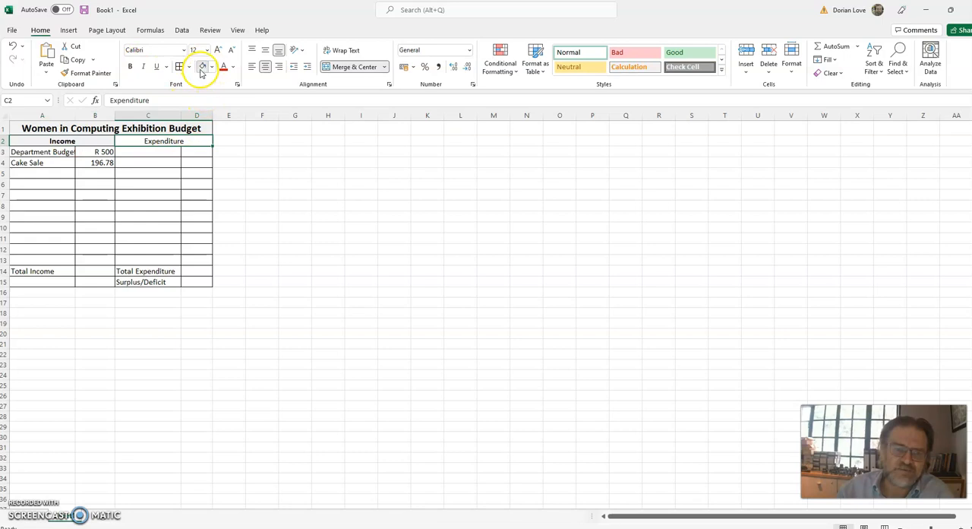
Make the income labels in A3:A15 bold and widen column A to fit "Department Budget".
drag(65, 152, 55, 280)
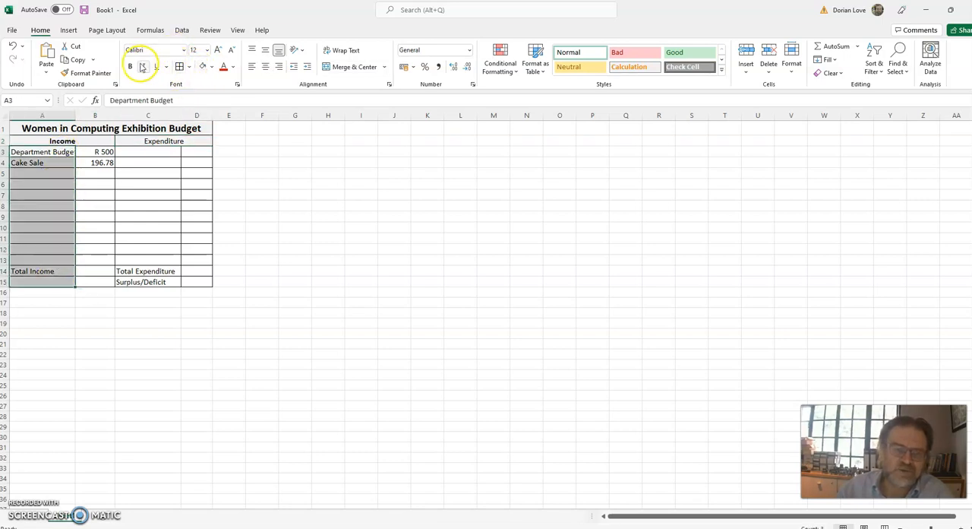
click(129, 66)
drag(75, 115, 84, 115)
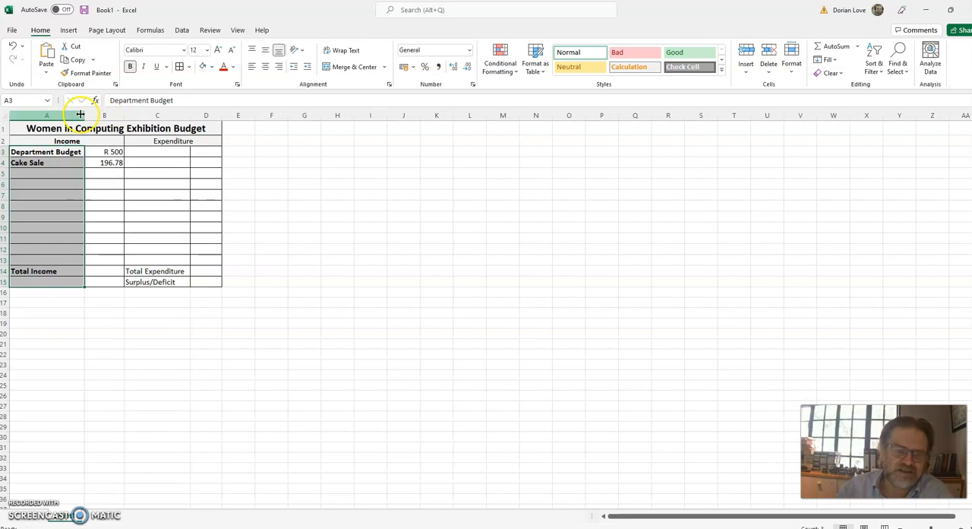
Make the Expenditure heading in C2 bold.
click(62, 151)
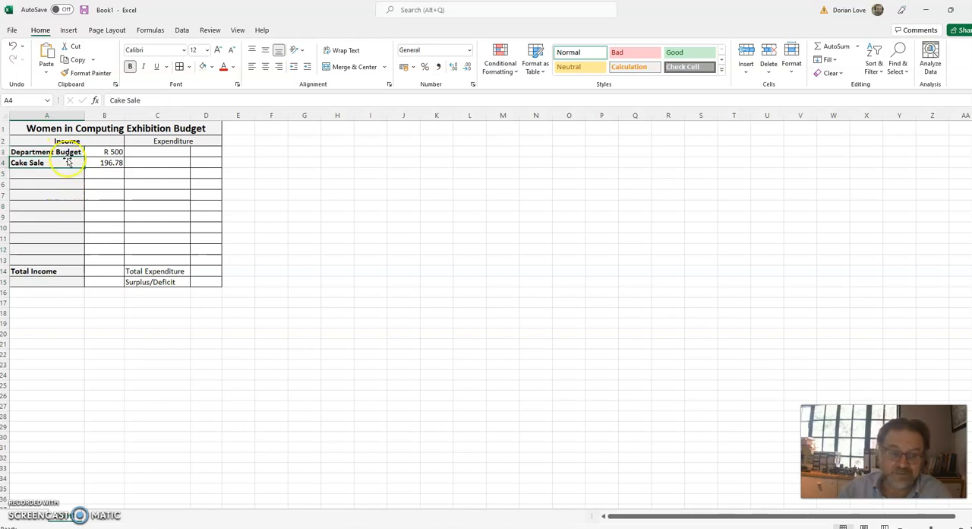
click(110, 153)
key(Down)
key(Down)
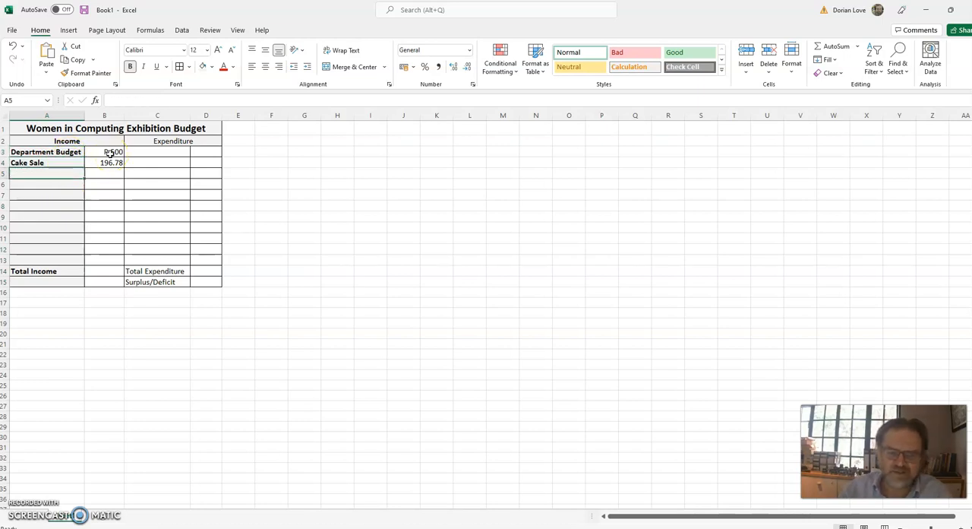
key(Up)
key(Up)
key(Up)
key(Right)
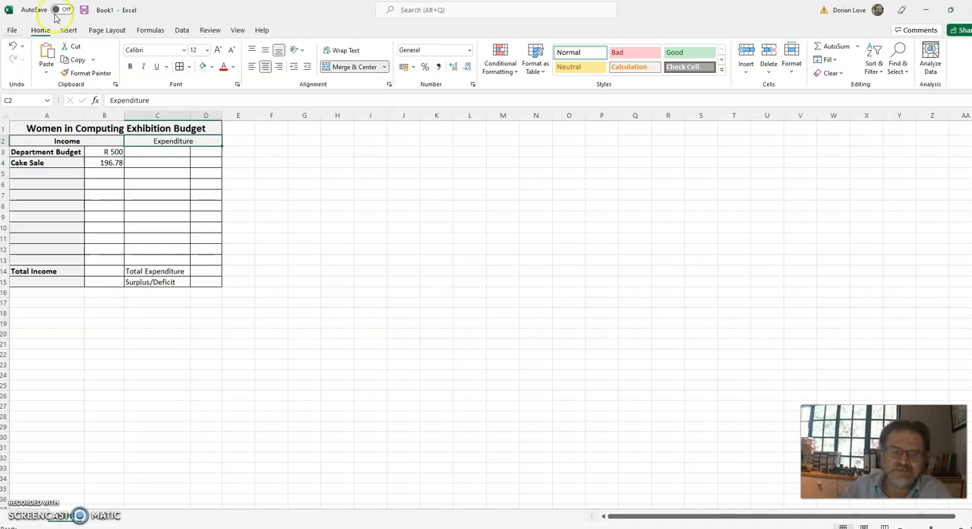
click(130, 66)
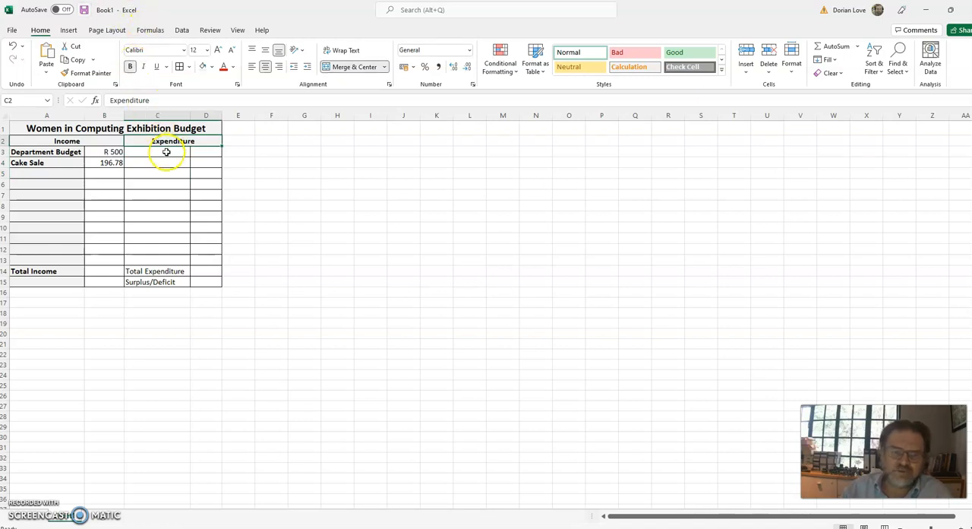
Enter the expenditure item "Printing" in C3 with the amount 250 in D3.
click(166, 152)
text(Prin)
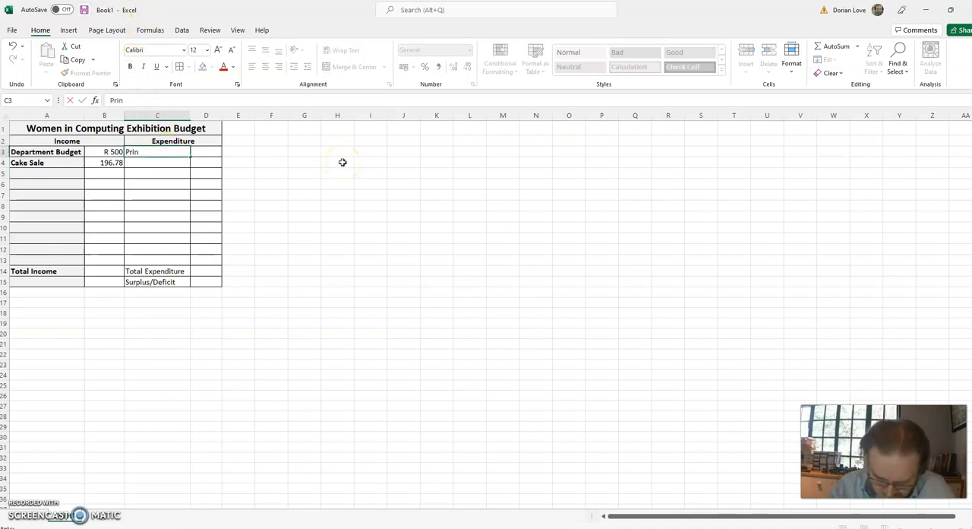
text(ting)
key(Tab)
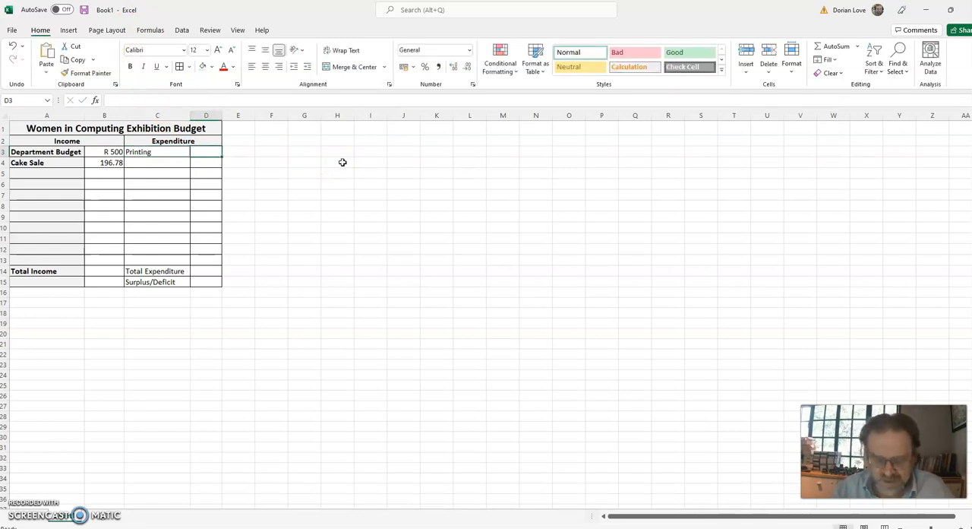
text(250)
key(Return)
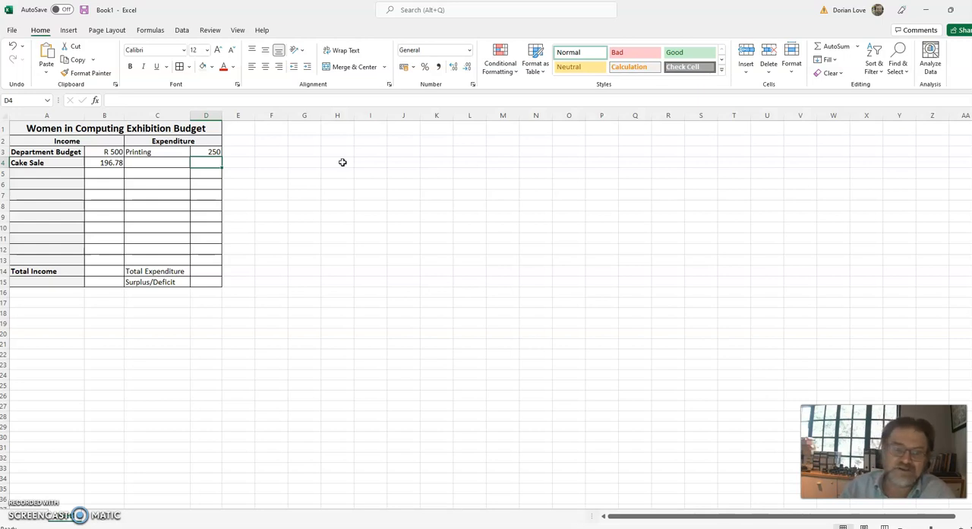
Make the expenditure labels in C3:C15 bold and give them the light grey fill.
drag(156, 152, 166, 277)
click(130, 66)
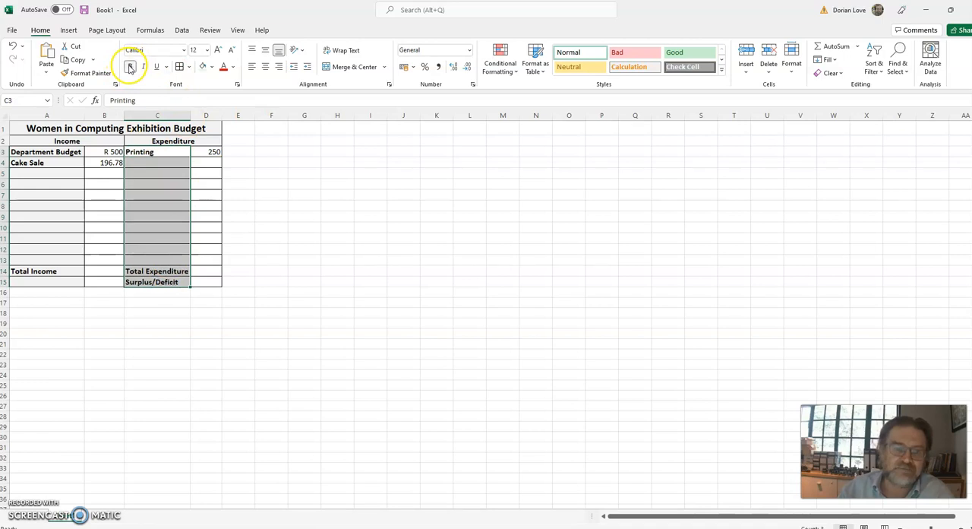
click(266, 217)
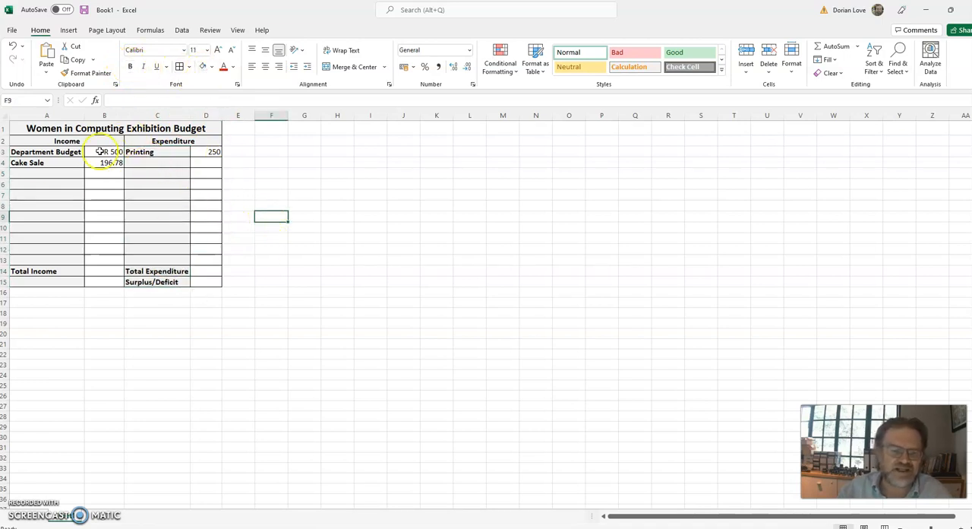
Fill B15 with light grey, and merge and centre A15:C15 around the Surplus/Deficit label.
click(114, 281)
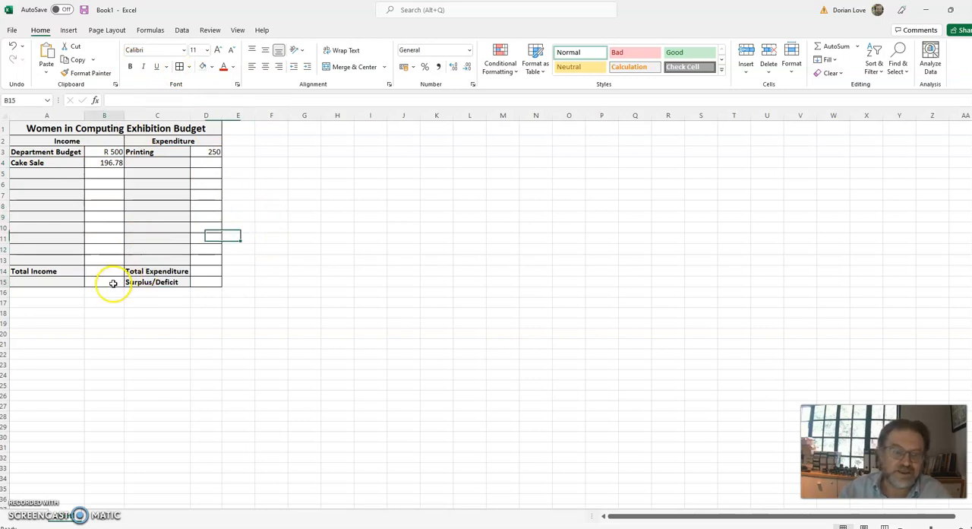
click(204, 66)
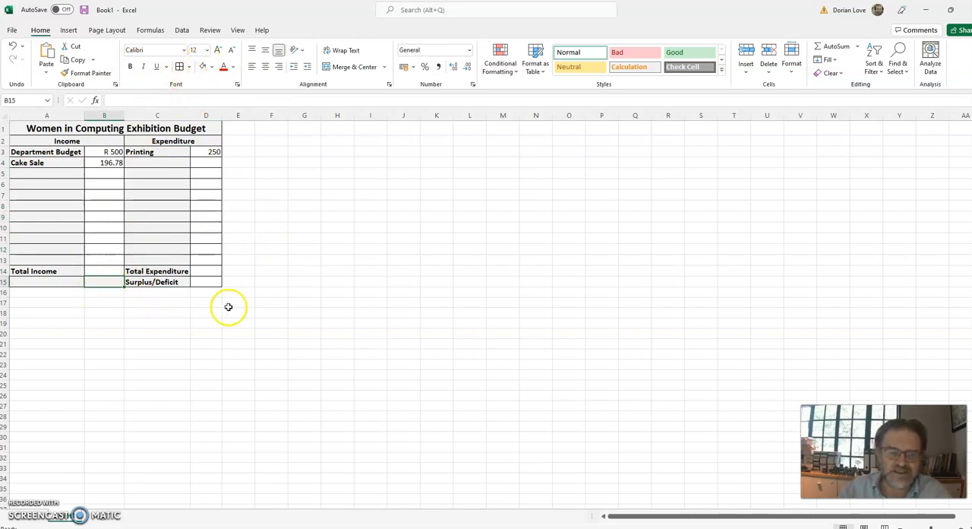
drag(164, 283, 50, 282)
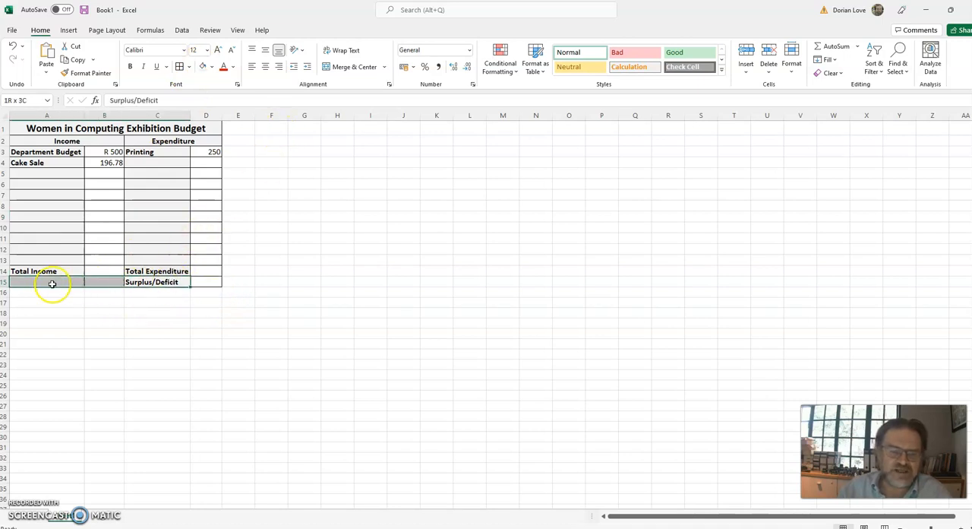
click(348, 67)
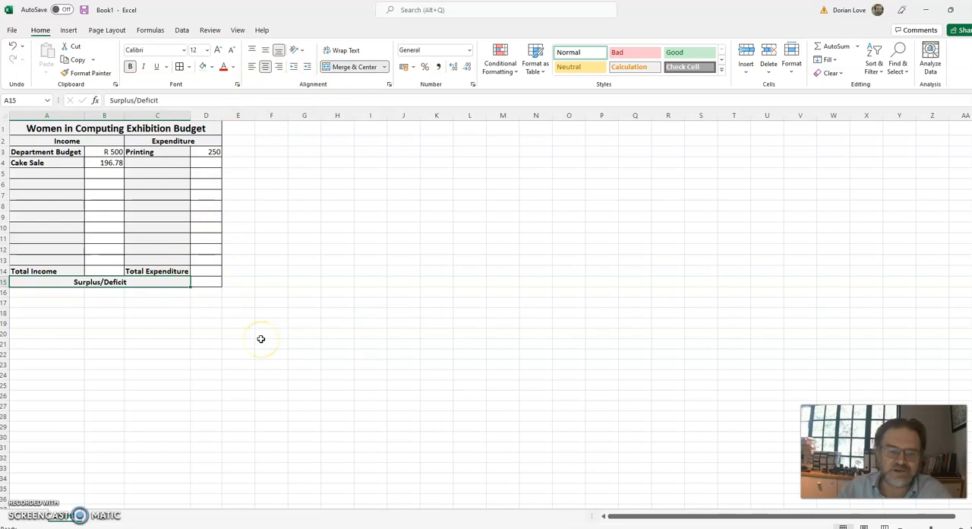
click(278, 227)
Add the expenditure item "Refreshments" in C4 with the amount 450 in D4.
click(163, 161)
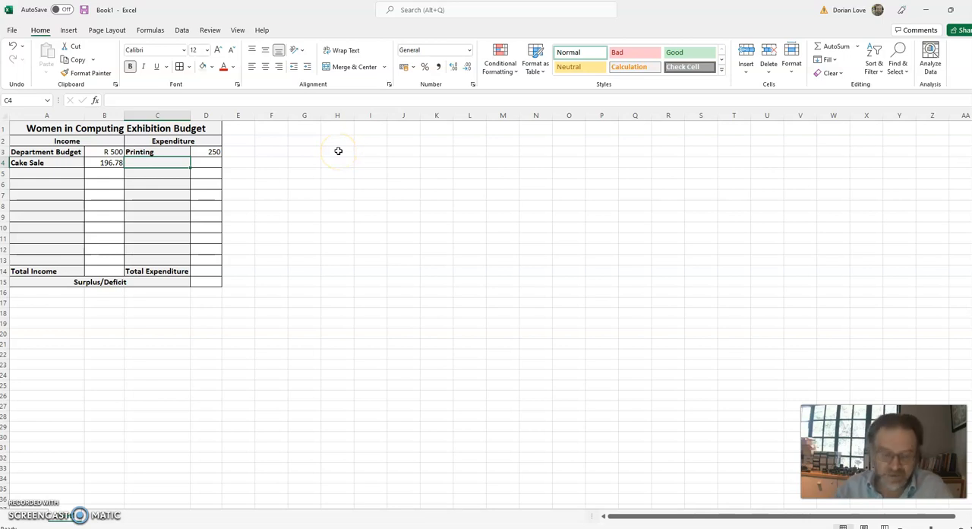
text(Refresh)
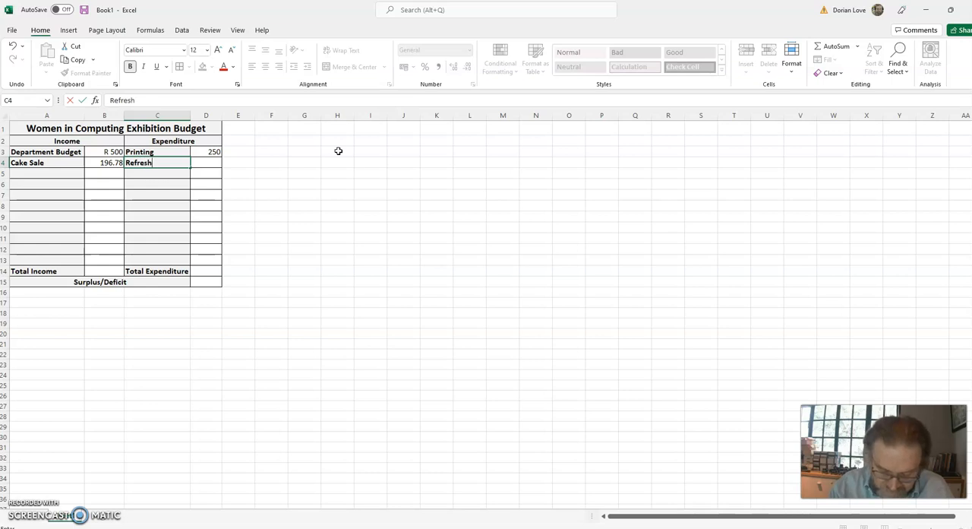
text(ments)
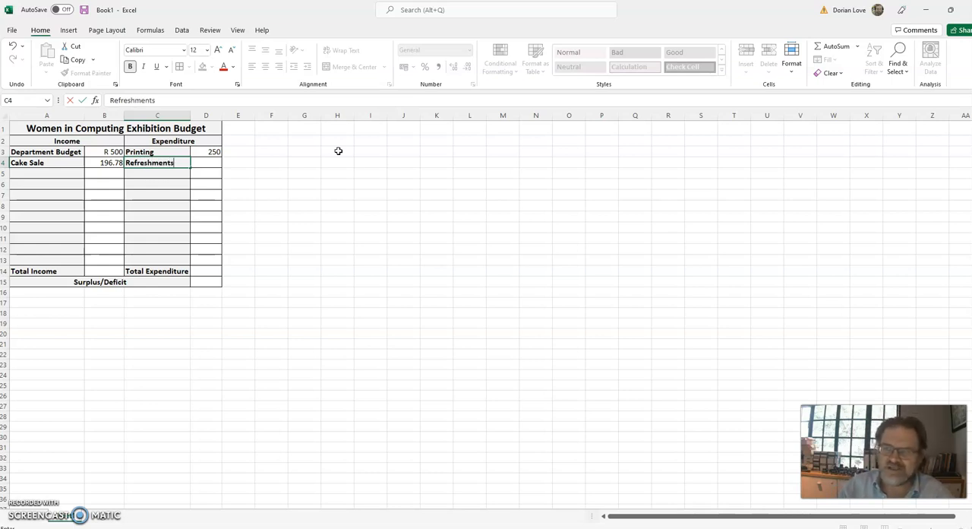
key(Tab)
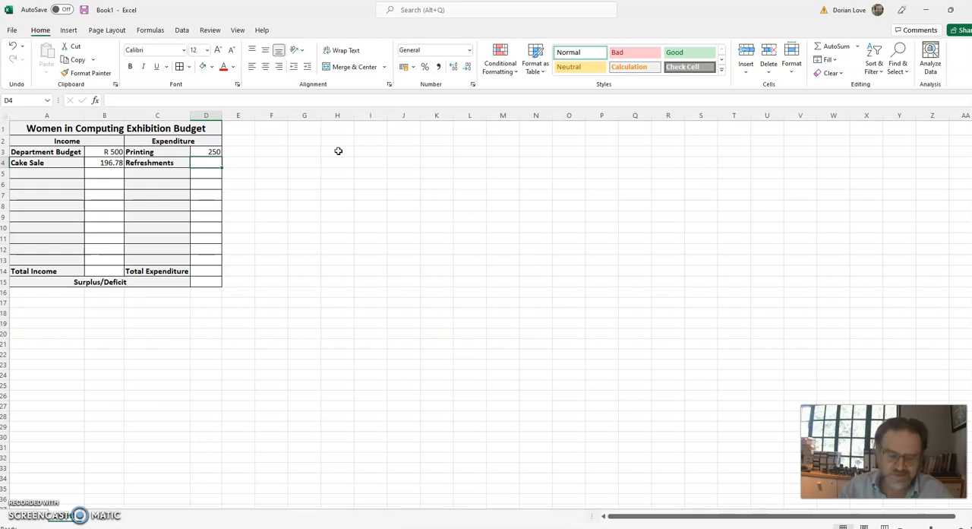
text(450)
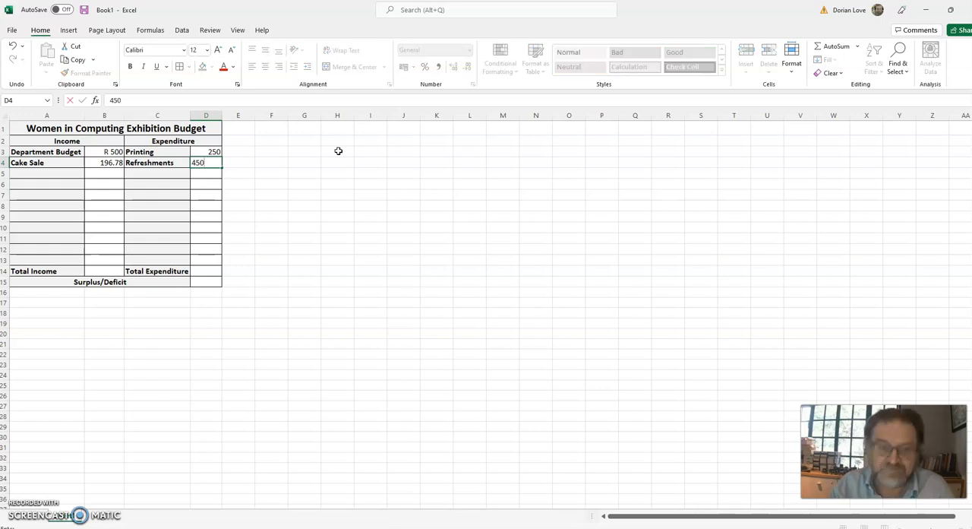
key(Return)
Add the expenditure item "Advertising" in C5 with the amount 120 in D5.
key(Left)
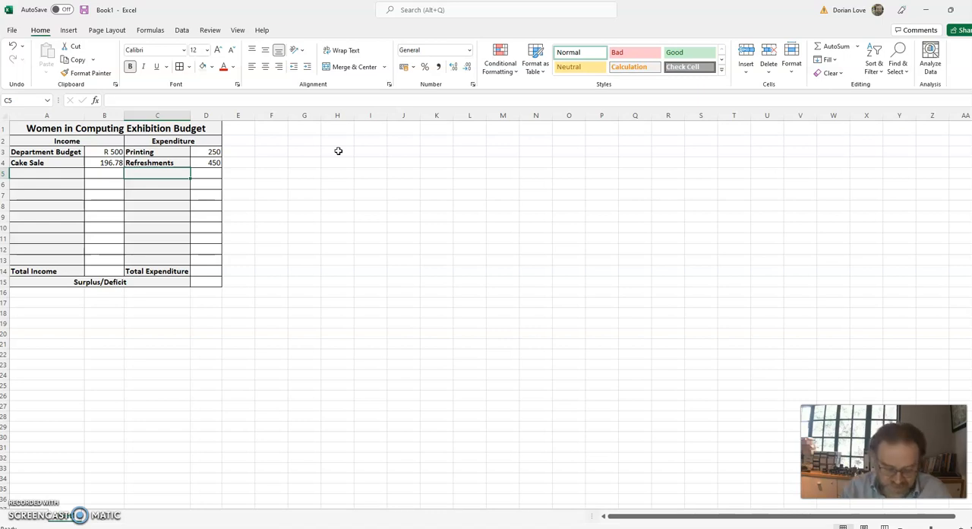
text(Advertising)
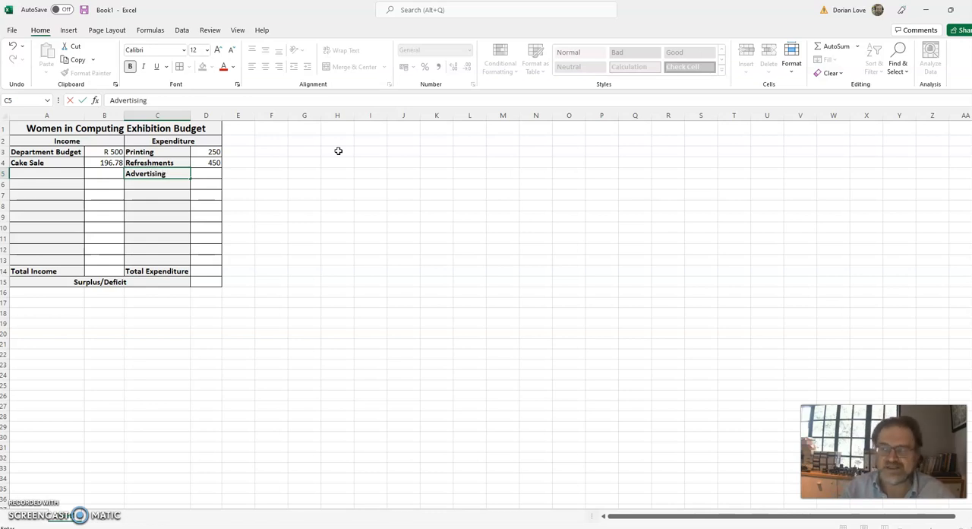
key(Tab)
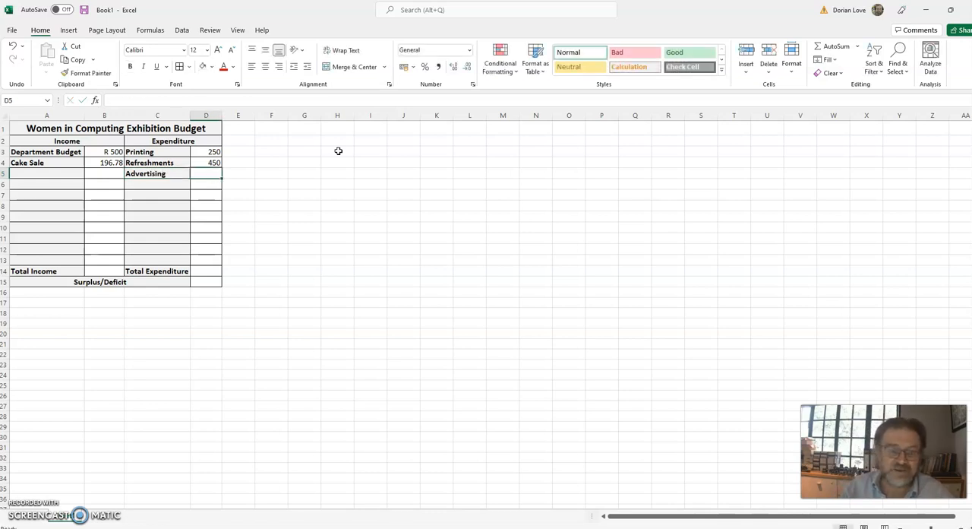
text(120)
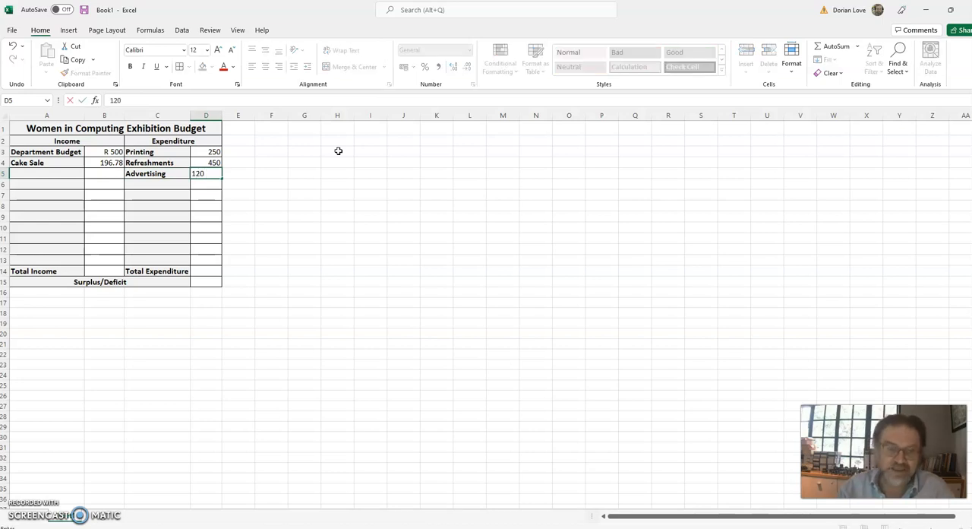
key(Return)
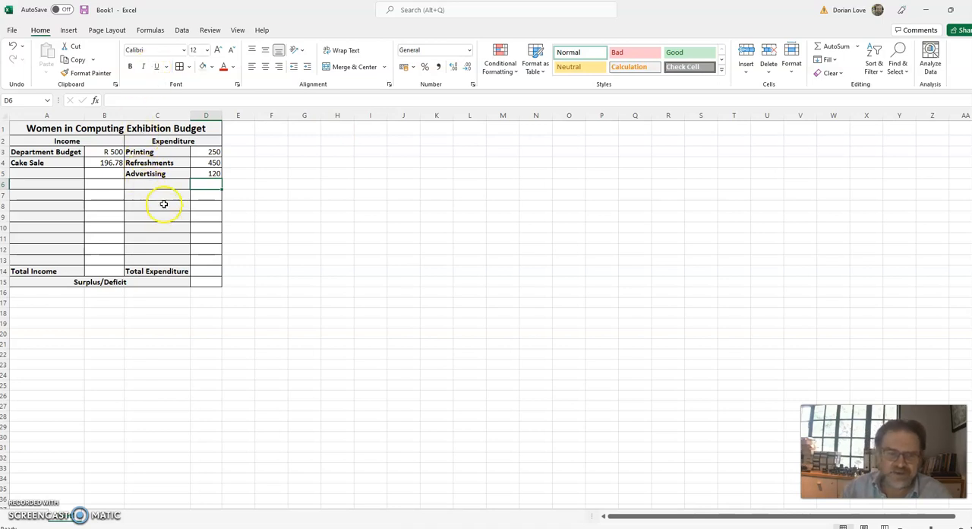
drag(43, 173, 56, 261)
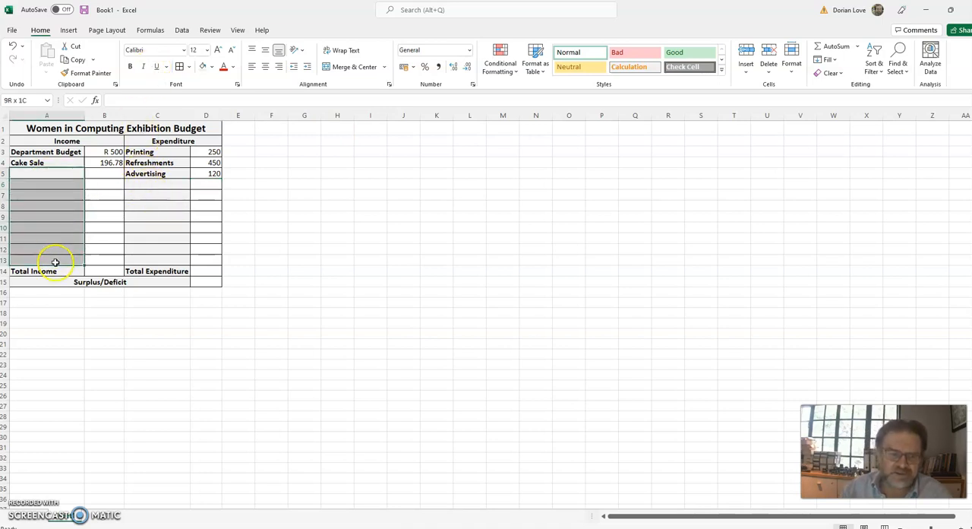
drag(158, 183, 162, 261)
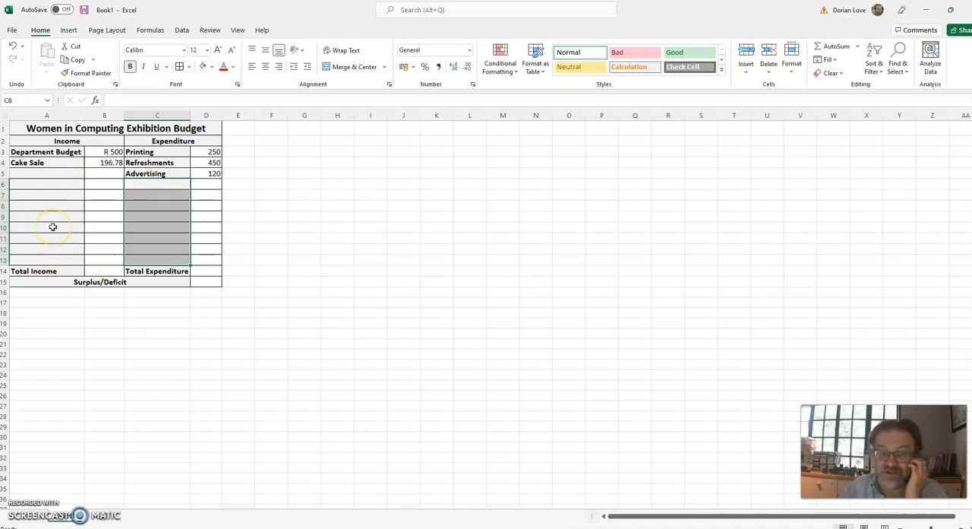
click(169, 185)
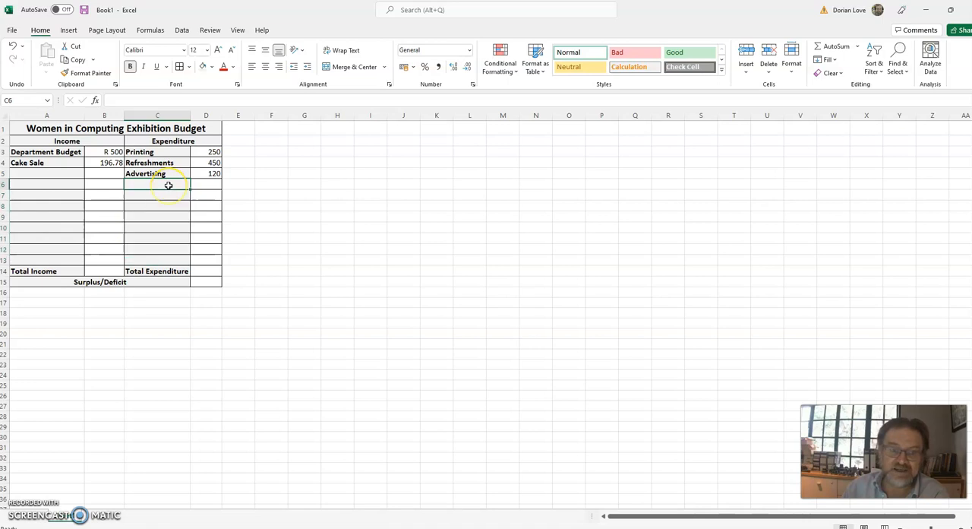
click(46, 173)
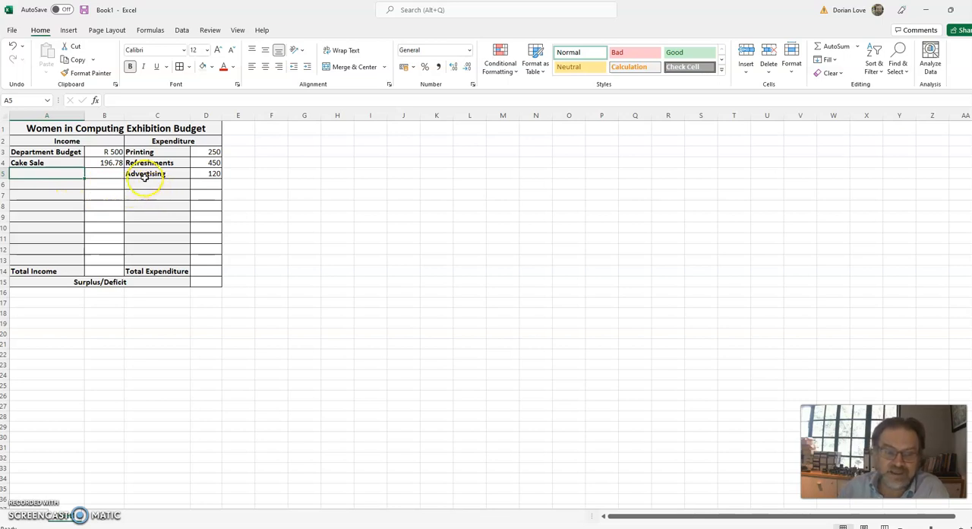
Format the income amounts in B3:B14 as Currency.
drag(113, 151, 114, 269)
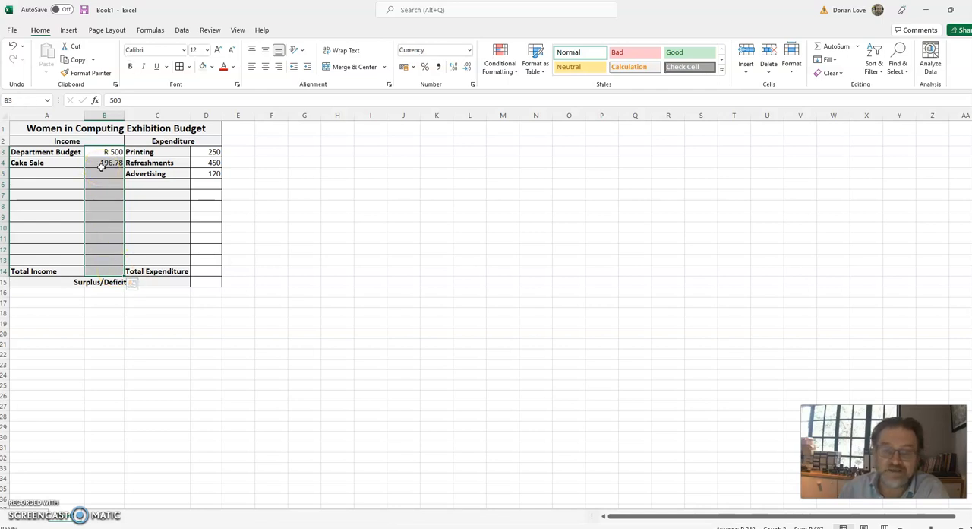
drag(106, 152, 115, 269)
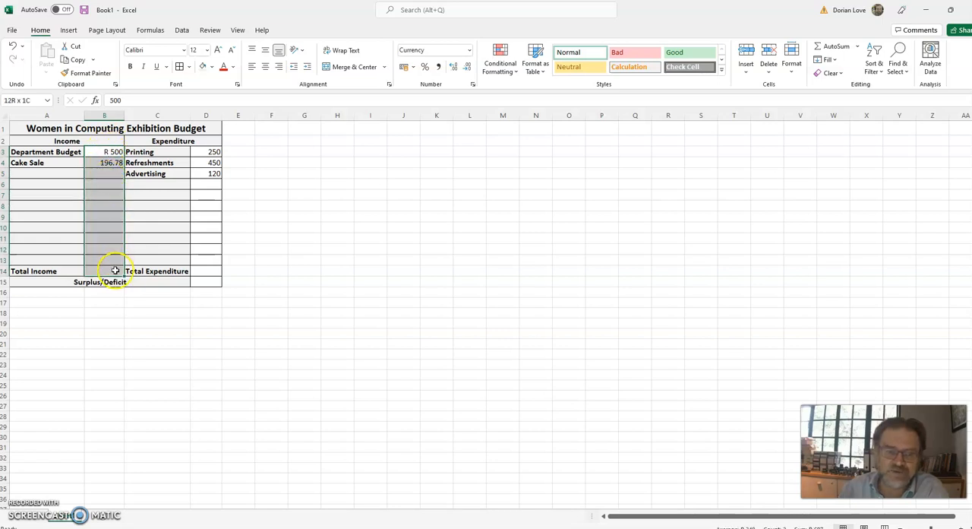
click(469, 49)
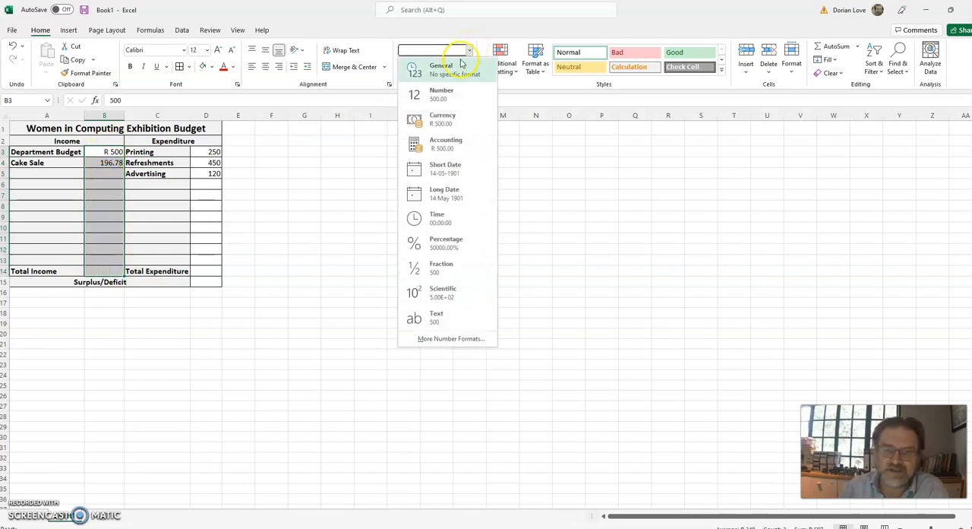
click(436, 119)
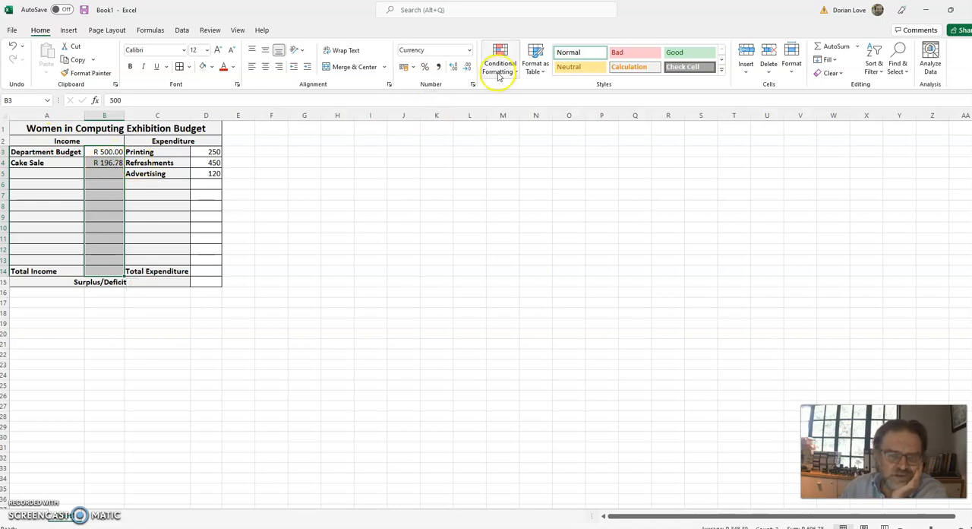
Apply the Accounting format with the symbol R English (South Africa) to the income amounts in B3:B14.
click(414, 68)
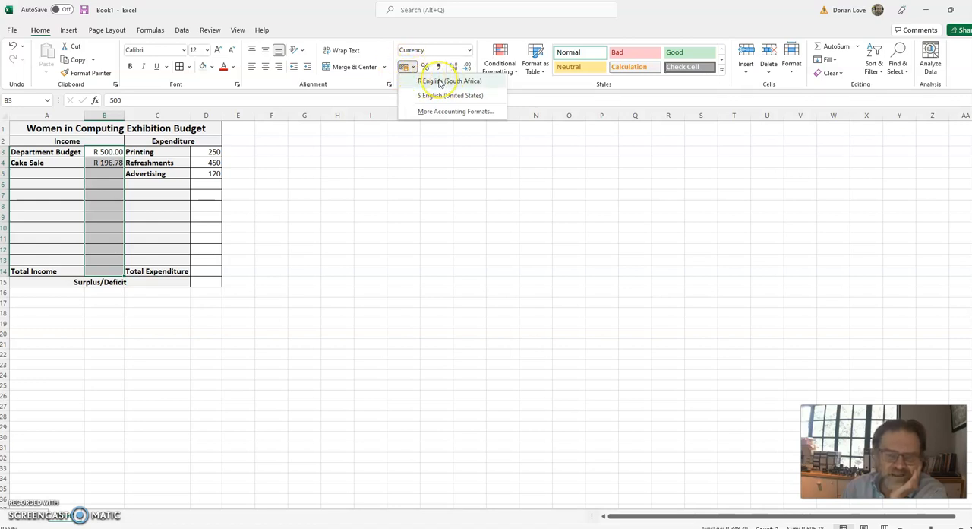
drag(379, 293, 378, 272)
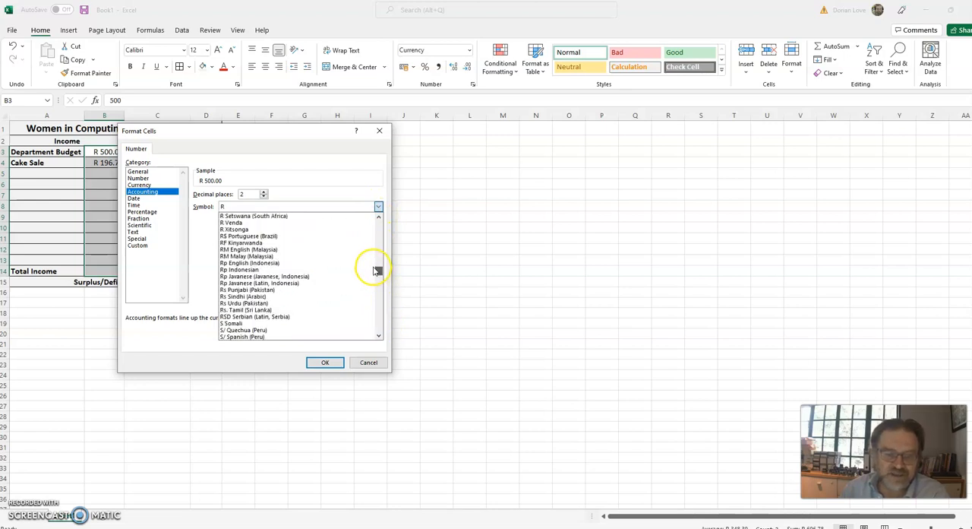
scroll(283, 217, down, 1)
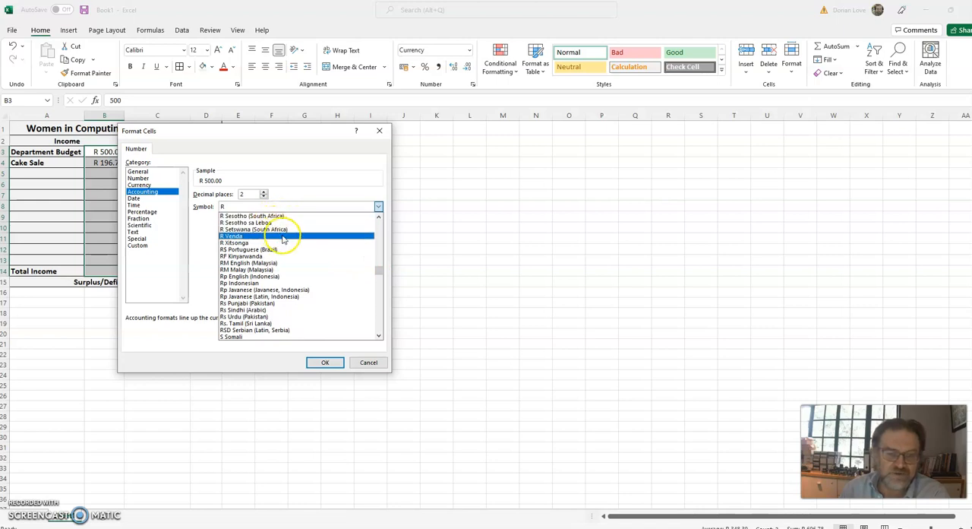
click(379, 217)
scroll(381, 219, up, 4)
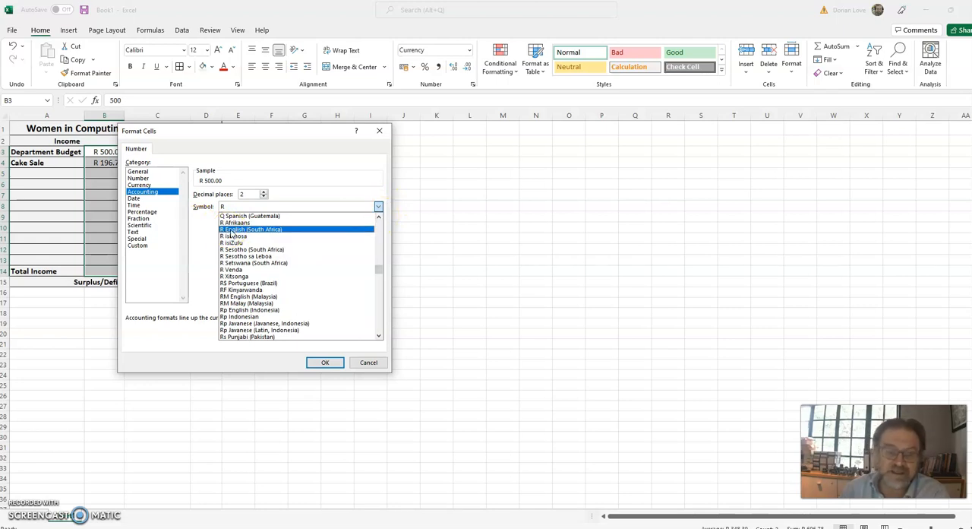
click(232, 229)
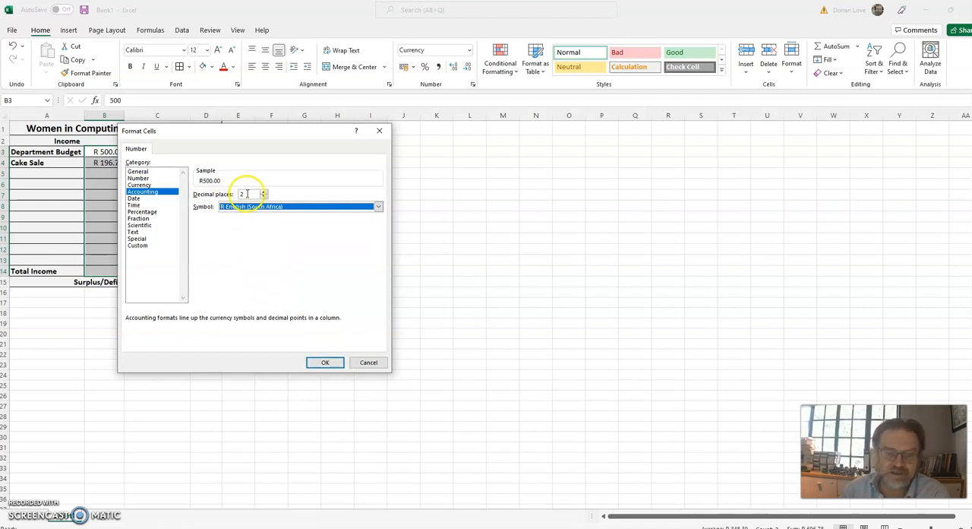
click(324, 363)
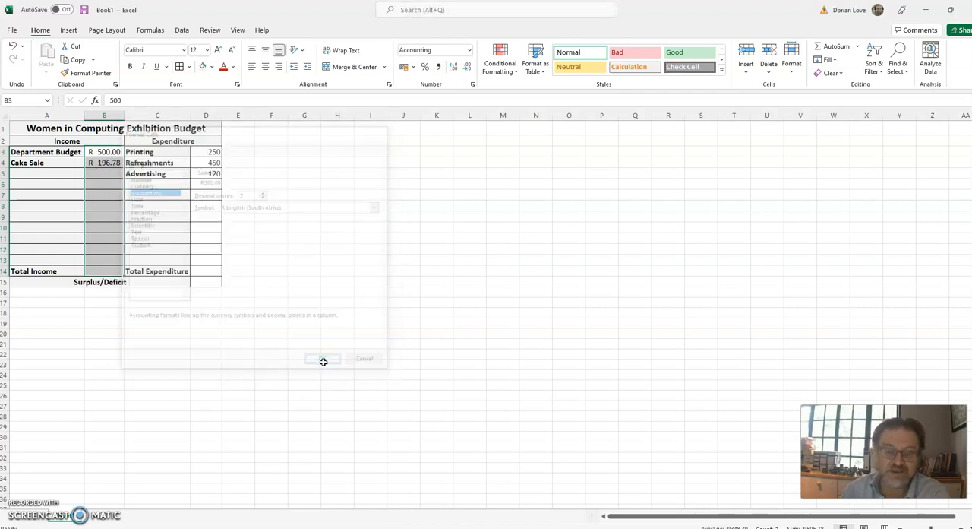
click(114, 183)
drag(113, 151, 115, 253)
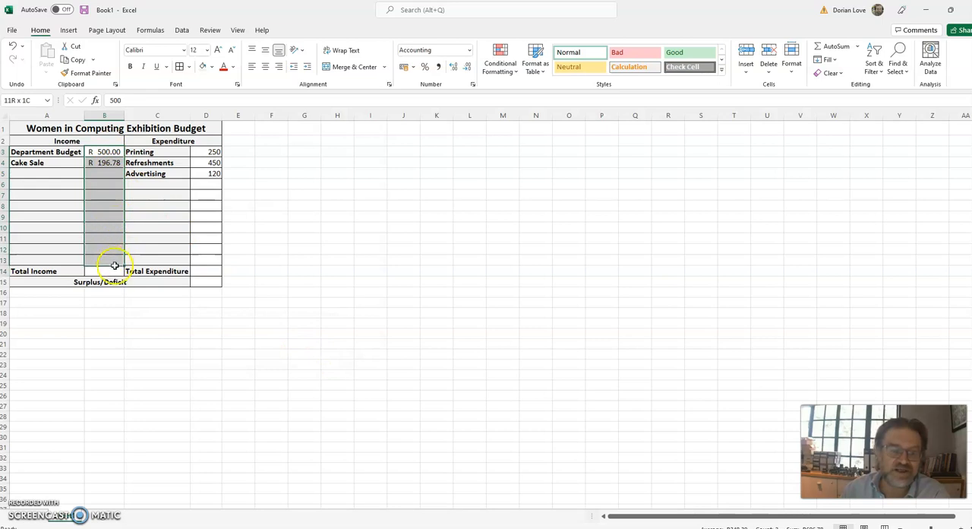
Format D3:D15 as Accounting with R English (South Africa), and autofit the width of column D.
click(208, 149)
drag(208, 149, 214, 280)
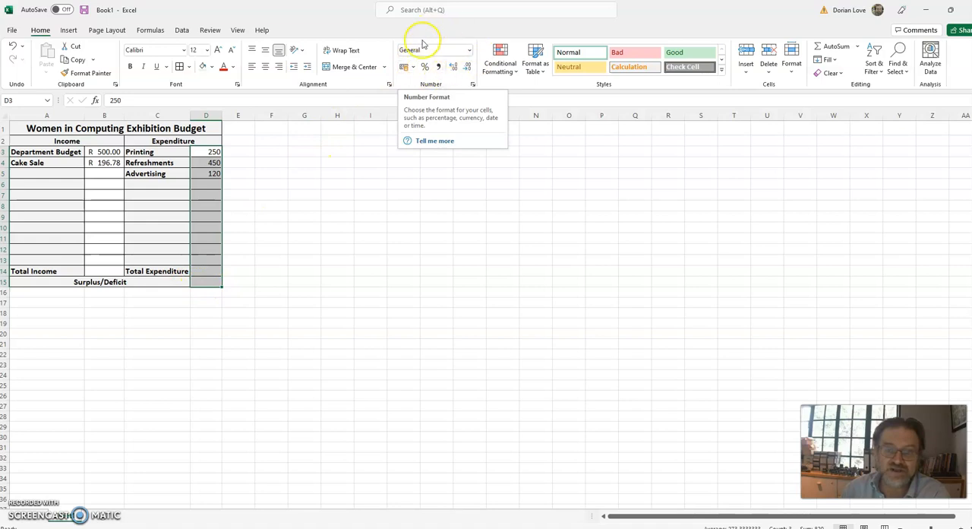
click(469, 50)
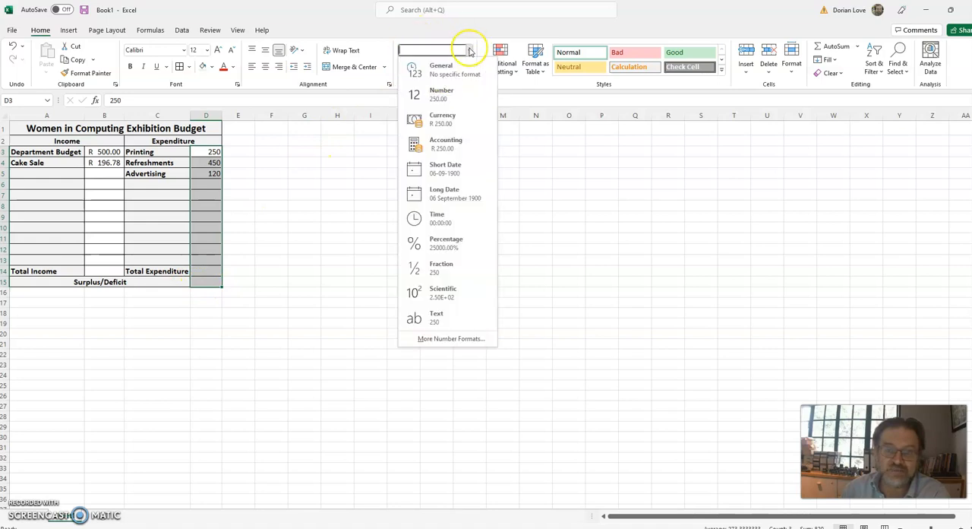
click(437, 119)
click(414, 67)
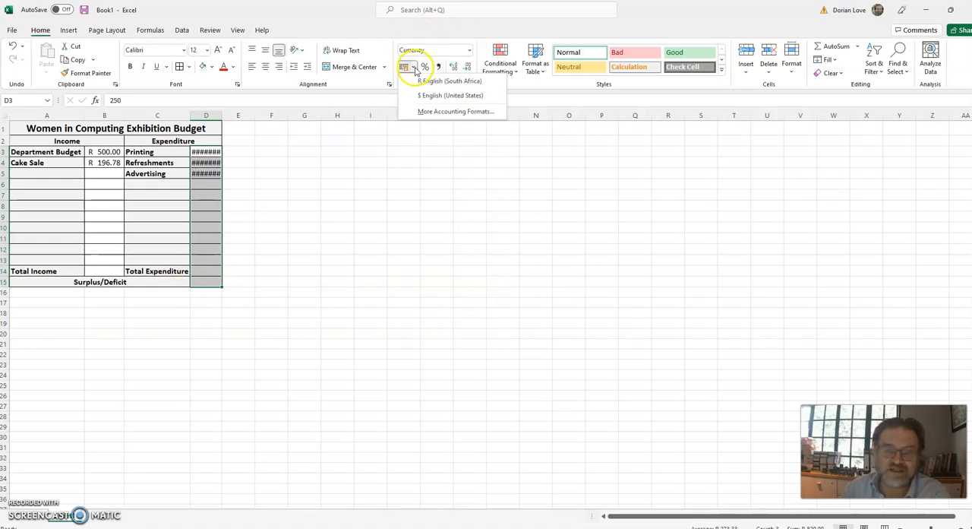
click(425, 85)
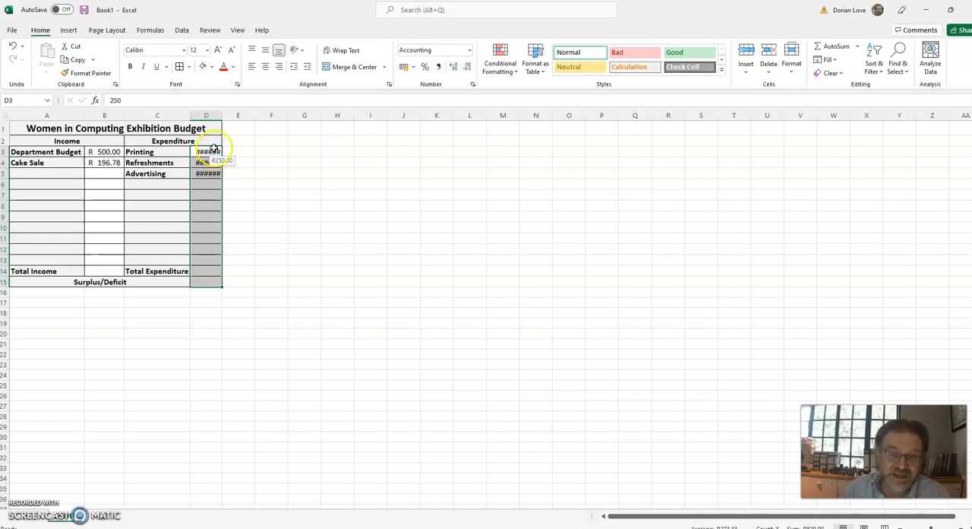
drag(222, 114, 222, 113)
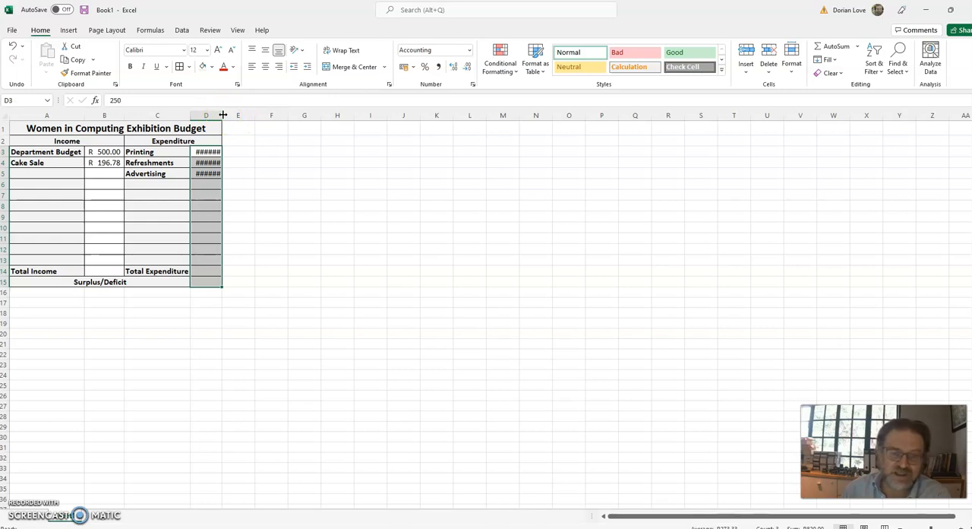
double_click(222, 114)
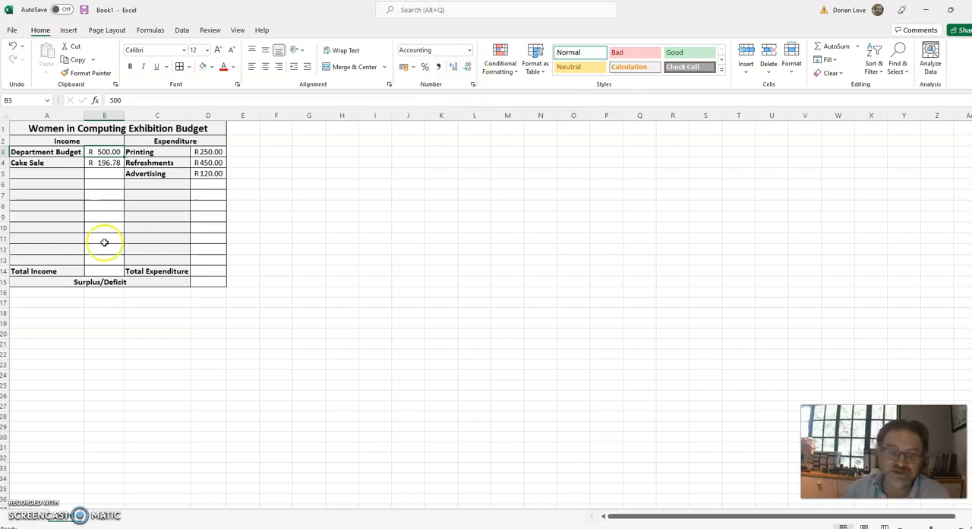
Calculate Total Income in B14 with the fixed-number formula =500+196.78.
click(106, 271)
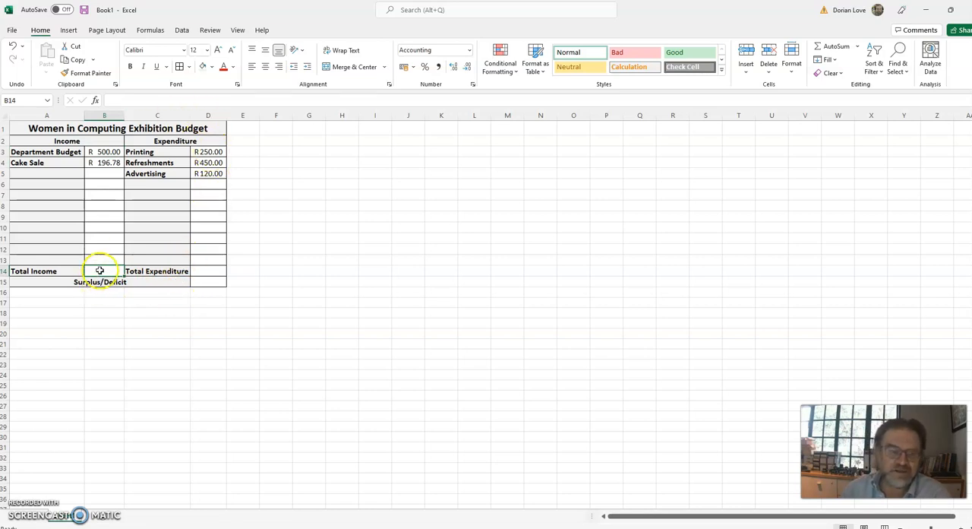
click(44, 272)
click(105, 271)
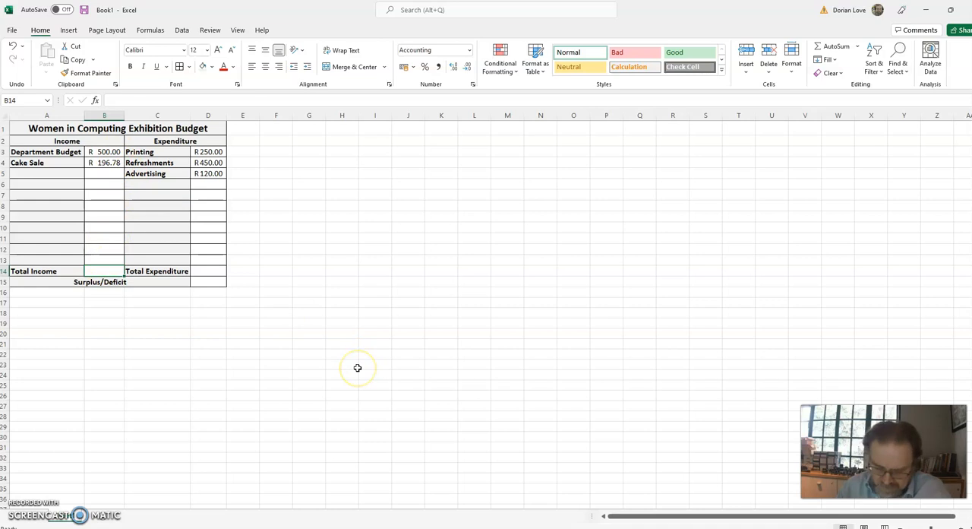
text(=500+196)
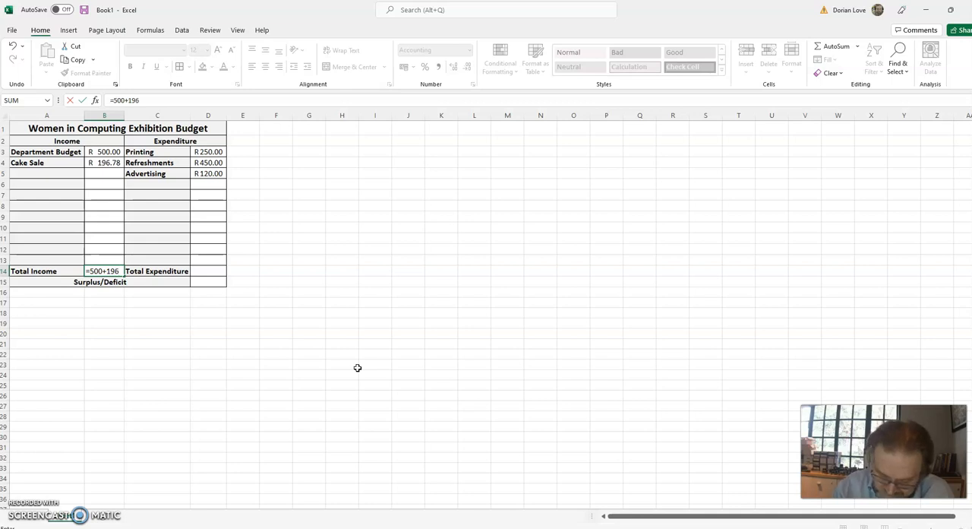
text(.78)
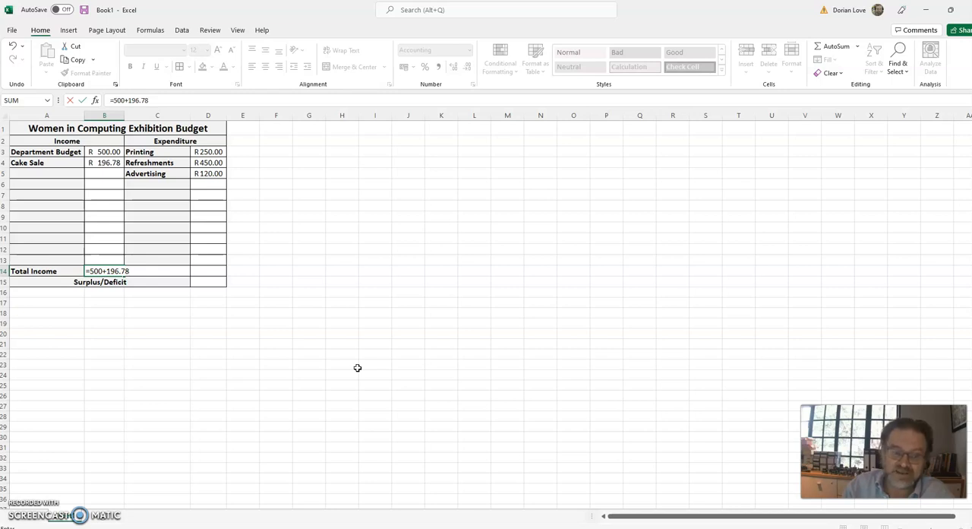
key(Return)
key(Up)
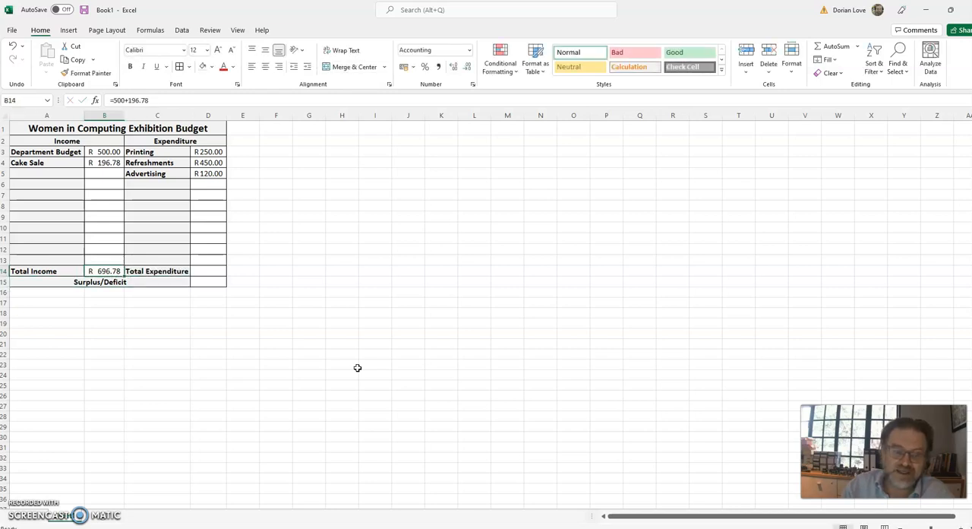
Set the Department Budget amount in B3 to 550.
key(Up)
key(Up)
key(Up)
key(Up)
key(Up)
key(Up)
key(Up)
key(Up)
key(Up)
key(Up)
key(Up)
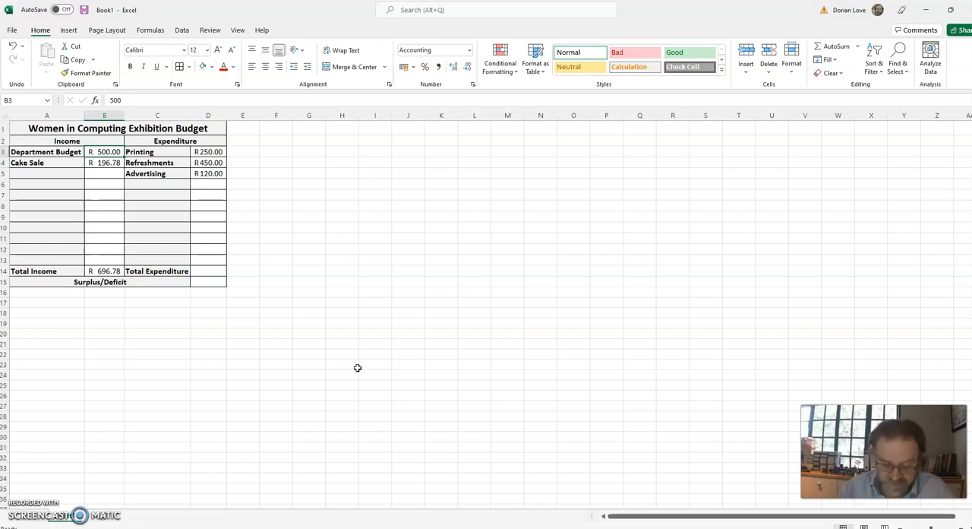
text(550)
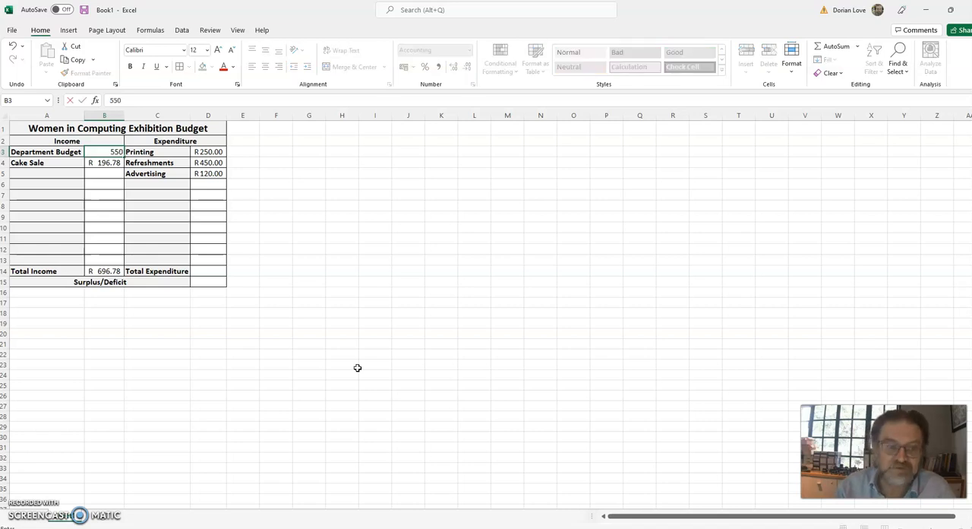
key(Return)
Replace the Total Income formula in B14 with the cell-reference formula =B3+B4.
key(Up)
key(Down)
key(Down)
key(Down)
key(Down)
key(Down)
key(Down)
key(Down)
key(Down)
key(Down)
key(Down)
key(Down)
key(Down)
key(Up)
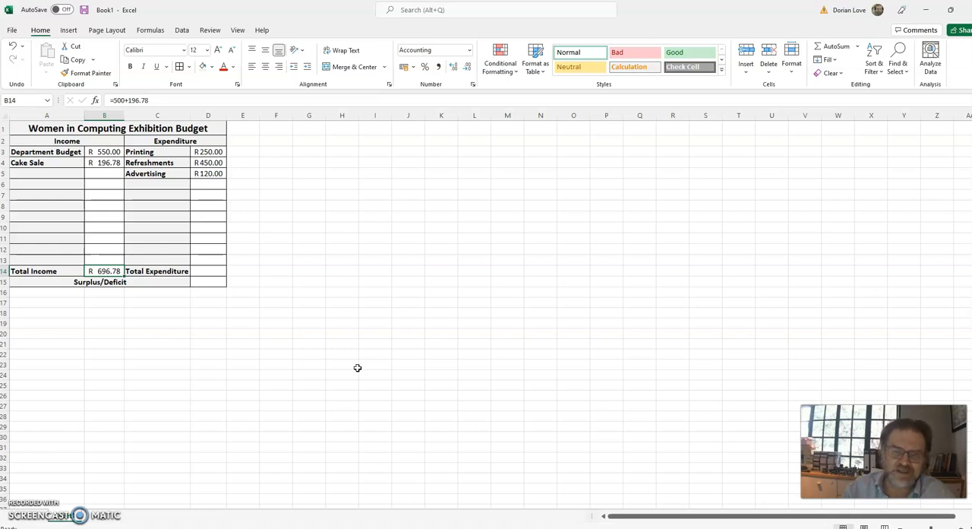
key(Delete)
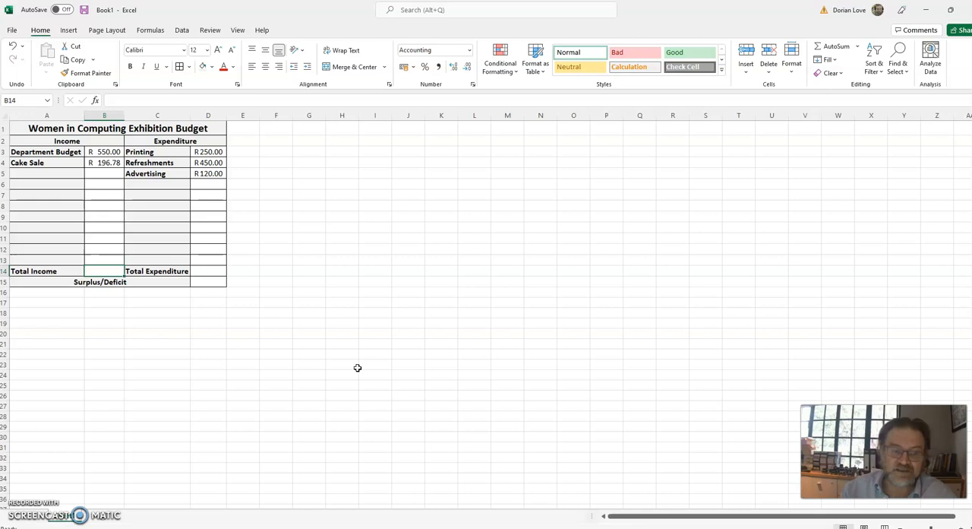
text(=)
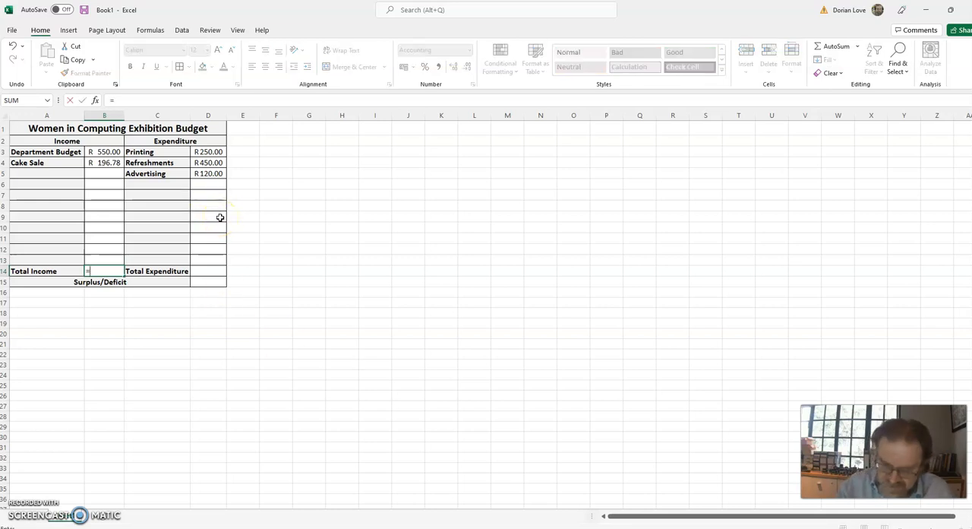
click(104, 152)
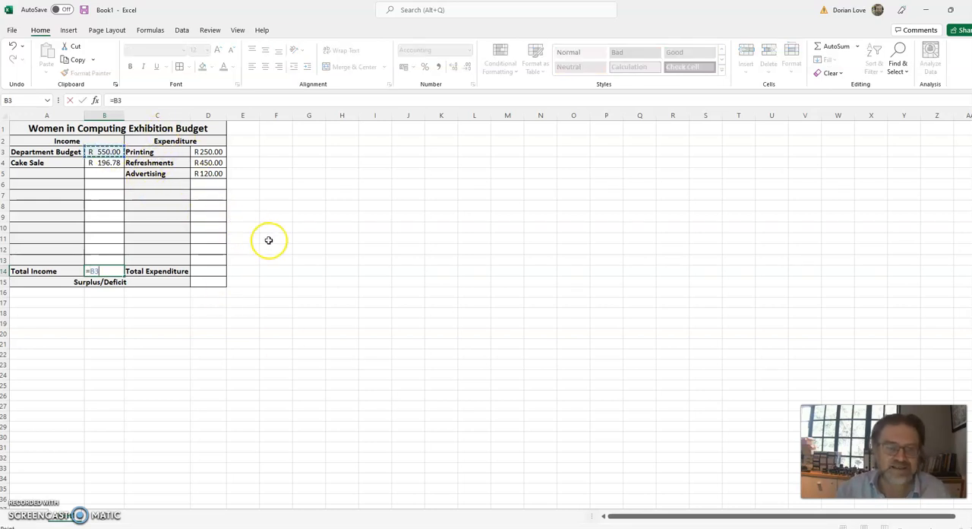
text(+)
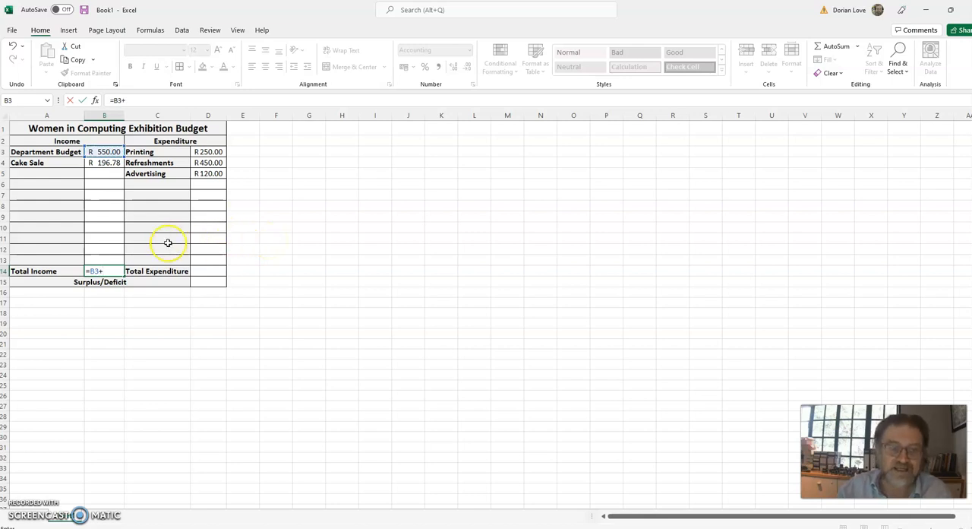
click(114, 164)
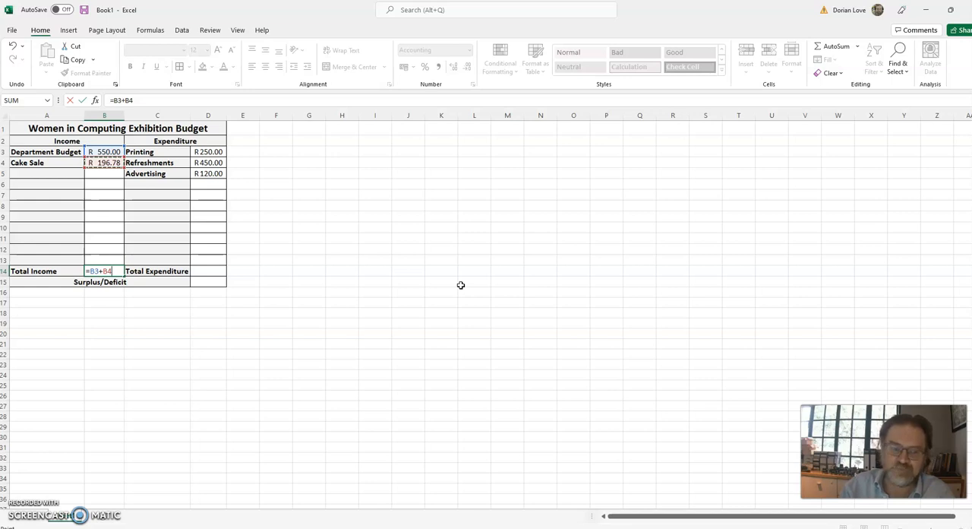
key(ctrl+Return)
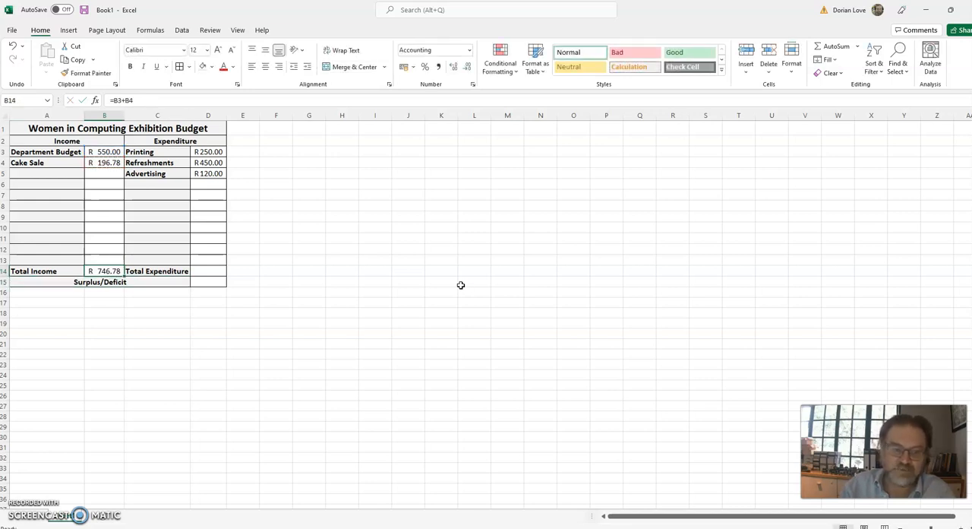
Set the Cake Sale amount in B4 to 220 and check the Total Income cell B14.
key(Up)
key(Up)
key(Up)
key(Up)
key(Up)
key(Up)
key(Up)
key(Up)
key(Up)
key(Up)
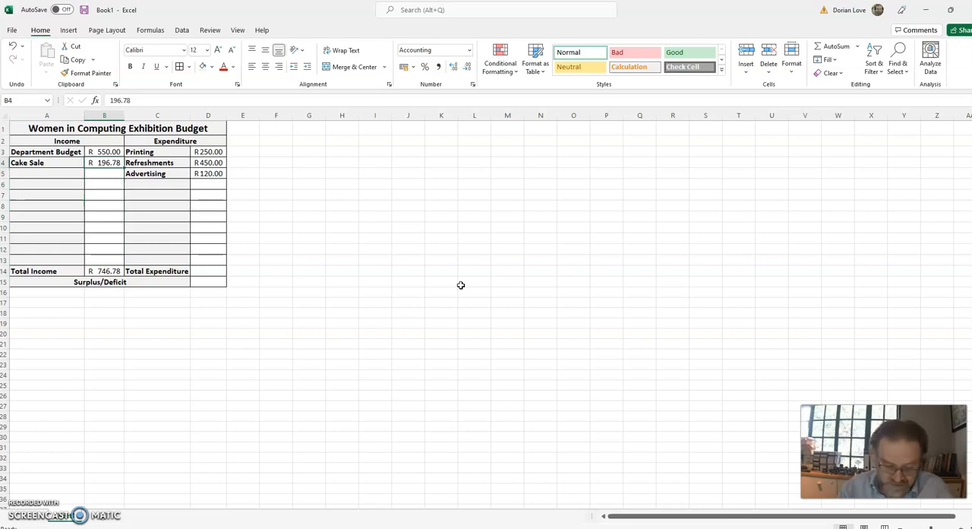
text(220)
key(Return)
key(Down)
key(Down)
key(Down)
key(Down)
key(Down)
key(Down)
key(Down)
key(Down)
key(Down)
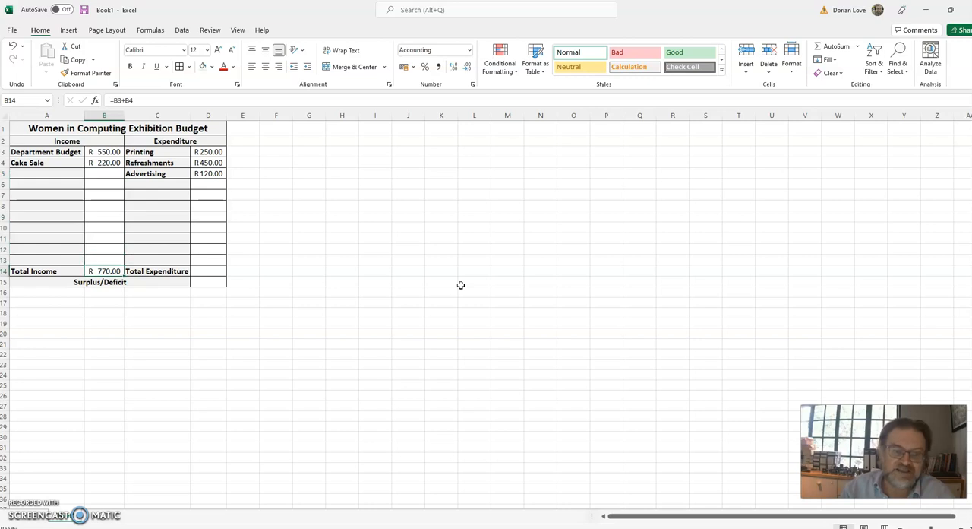
Add the income item "T-shirts" in A5 with the amount 600 in B5, and select the Total Income cell B14.
key(Up)
key(Up)
key(Up)
key(Up)
key(Up)
key(Up)
key(Up)
key(Up)
key(Up)
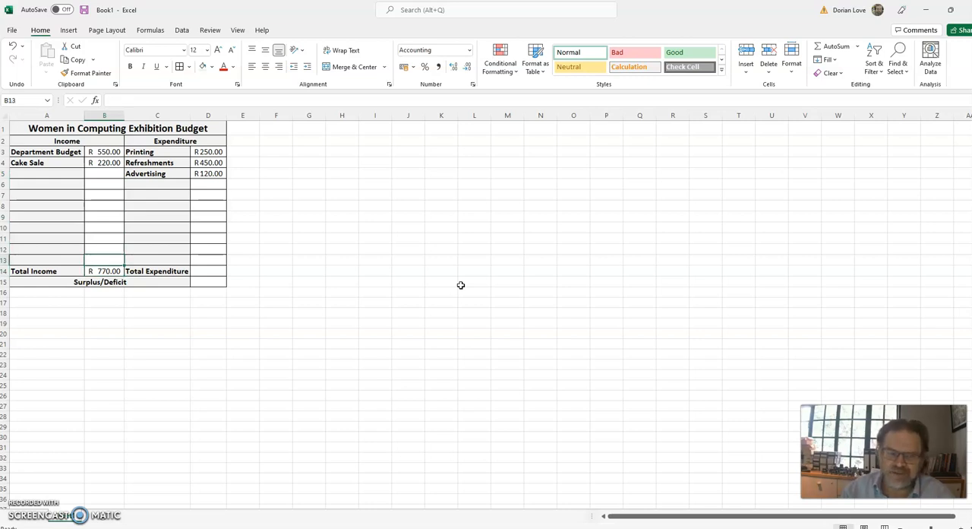
key(Left)
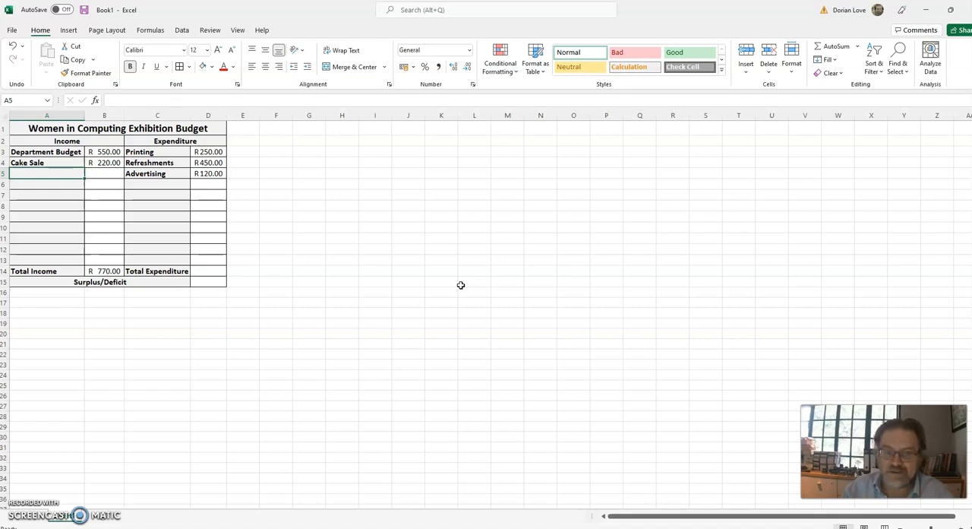
text(T-shi)
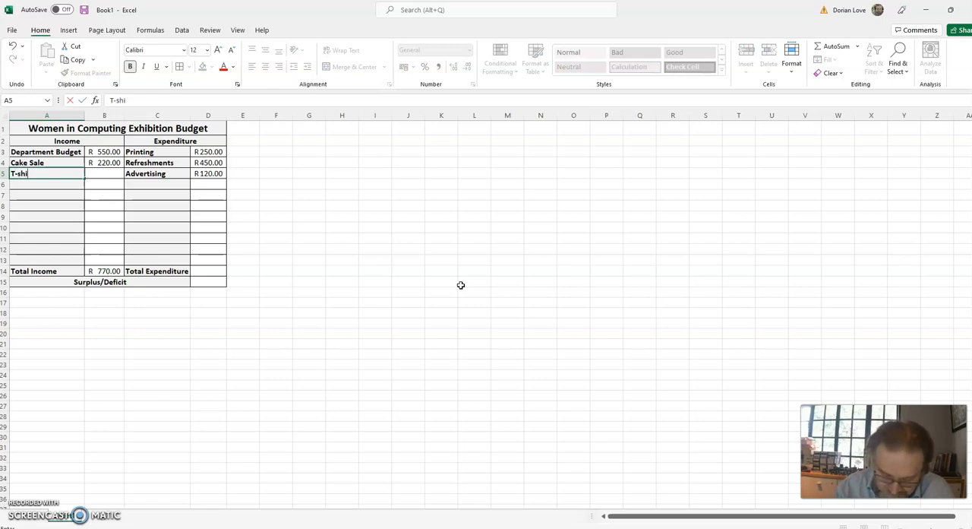
text(rts)
key(Tab)
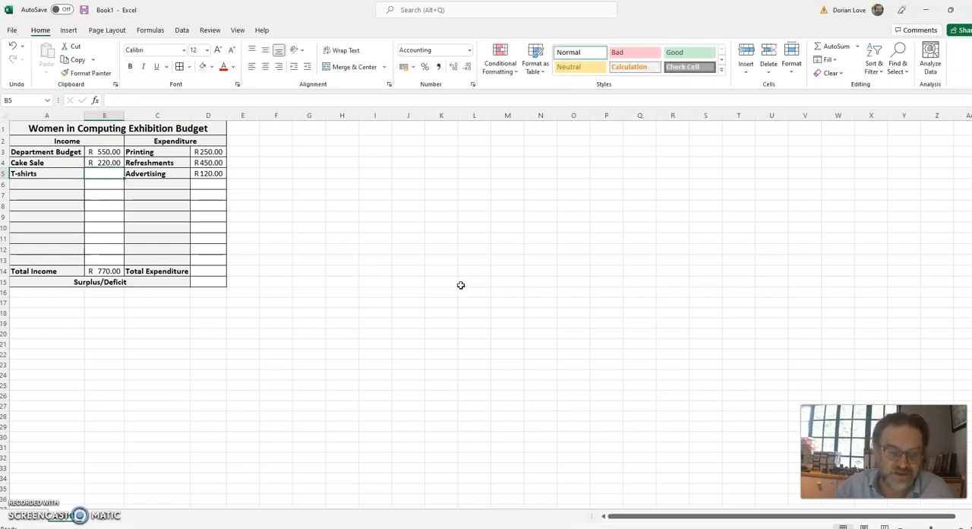
text(600)
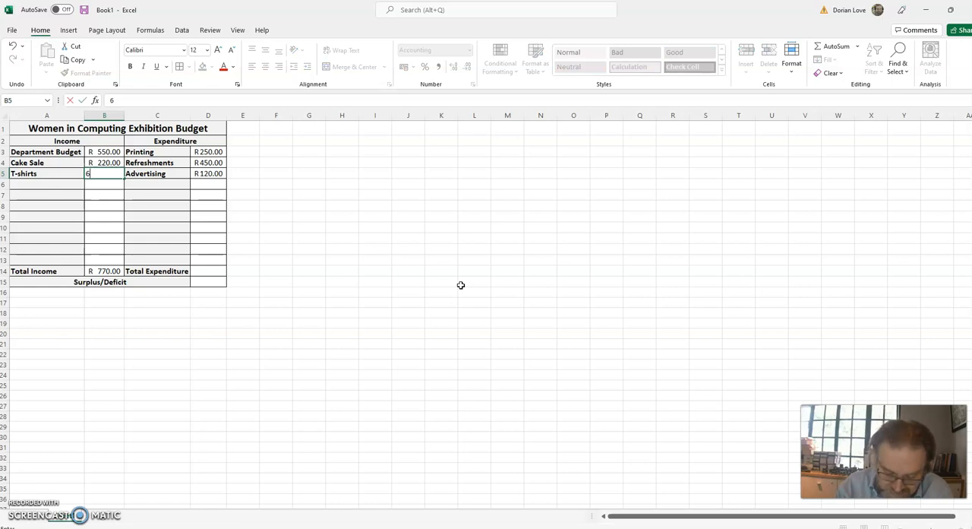
key(Return)
key(Down)
key(Down)
key(Down)
key(Down)
key(Down)
key(Down)
key(Down)
key(Down)
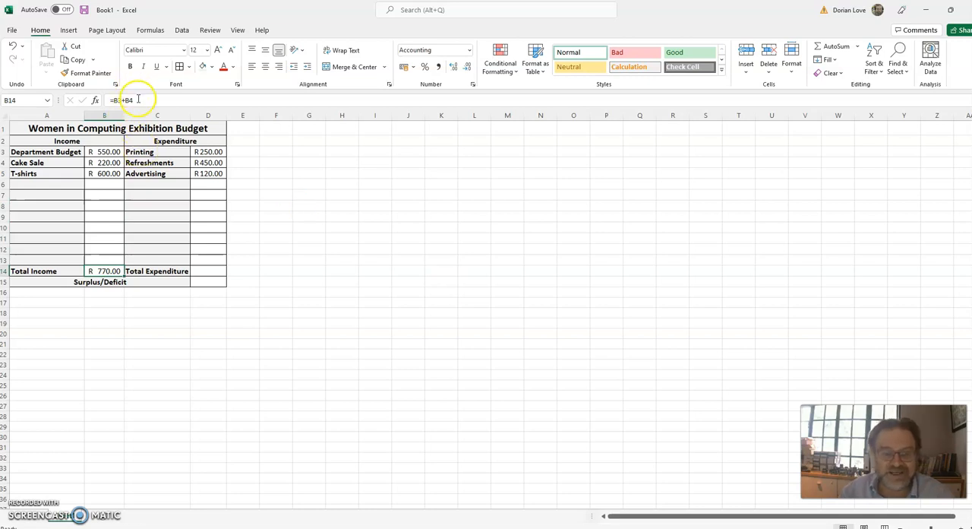
Replace the Total Income formula in B14 with an AutoSum of B3:B13 and autofit the width of column B.
key(Delete)
key(Up)
key(Down)
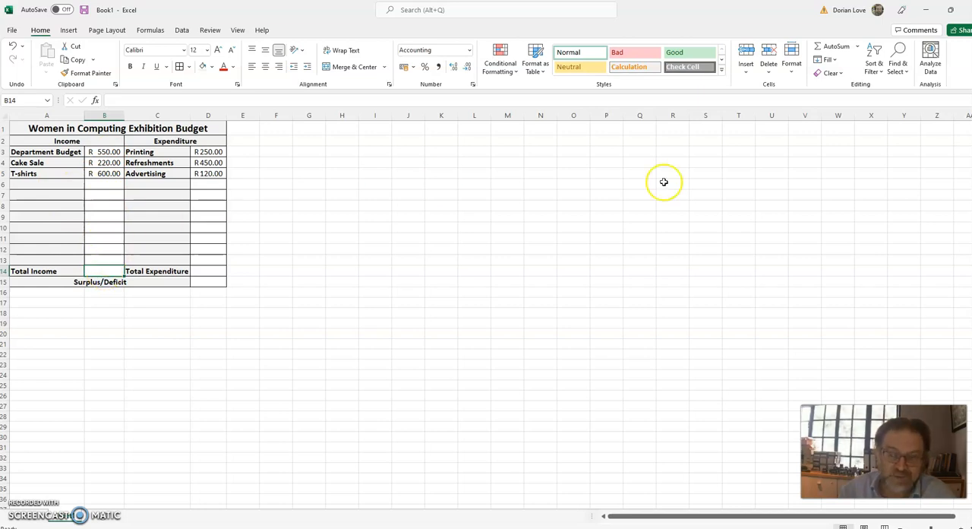
click(858, 47)
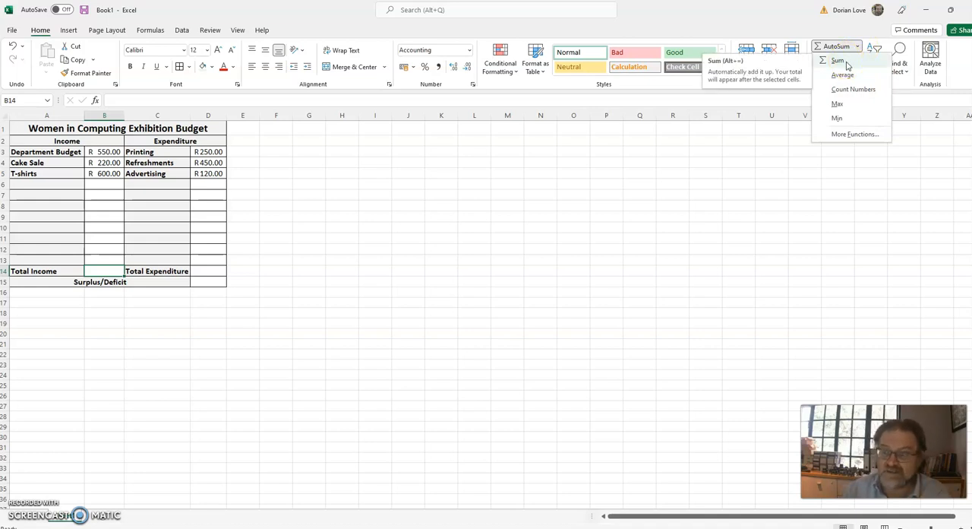
click(849, 77)
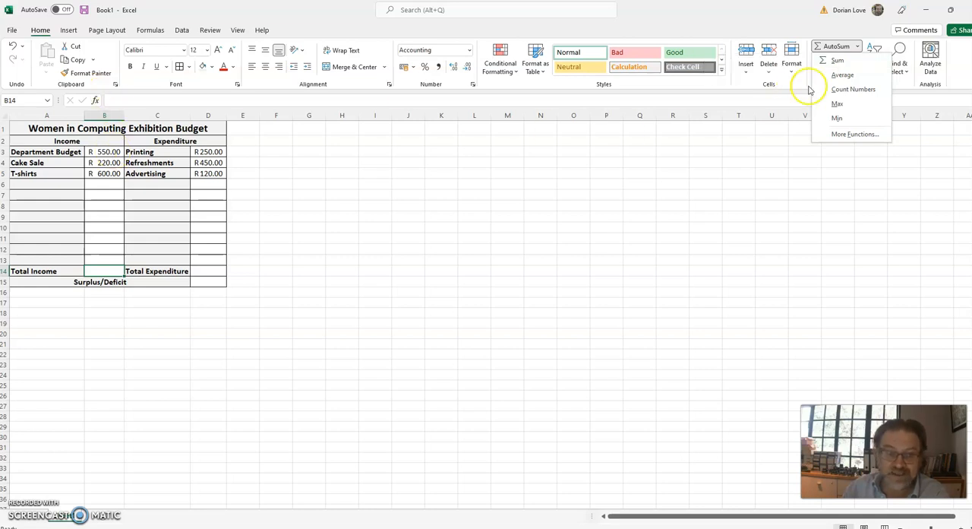
click(100, 271)
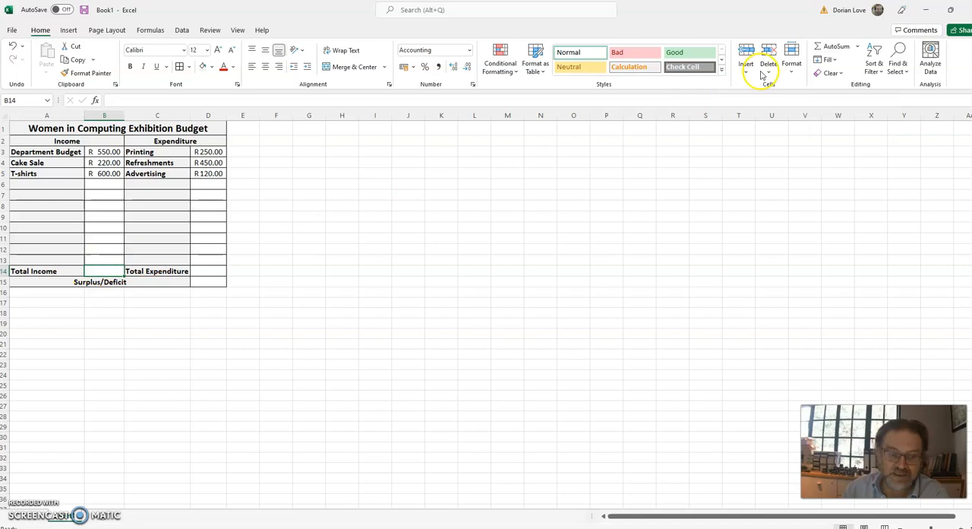
click(858, 47)
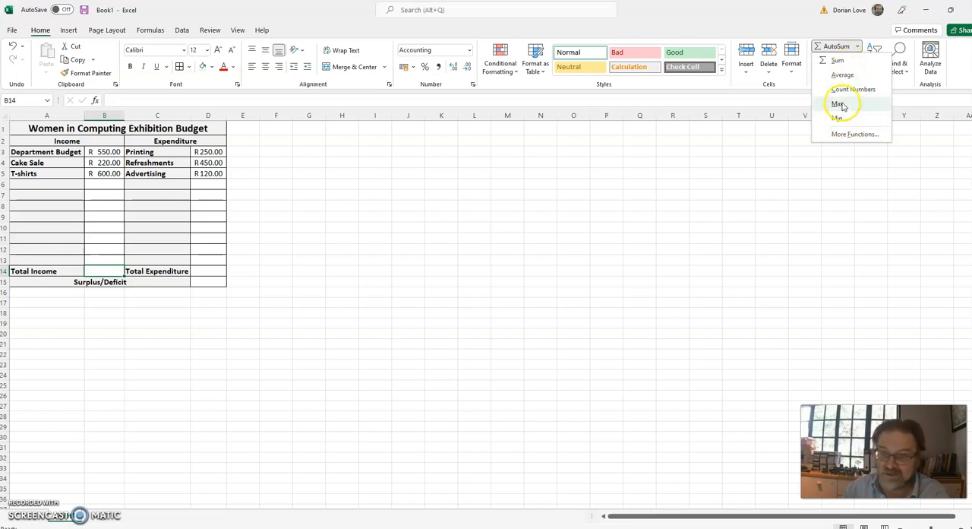
click(841, 64)
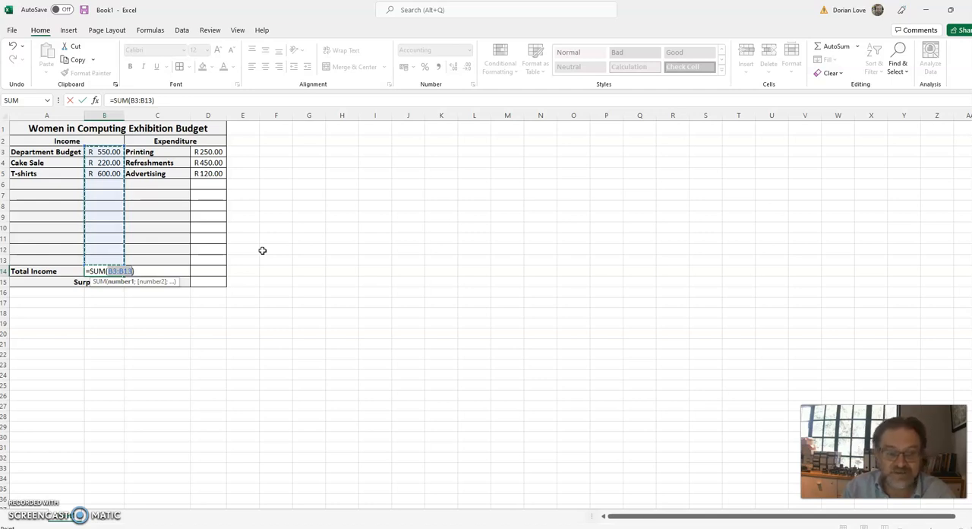
key(Return)
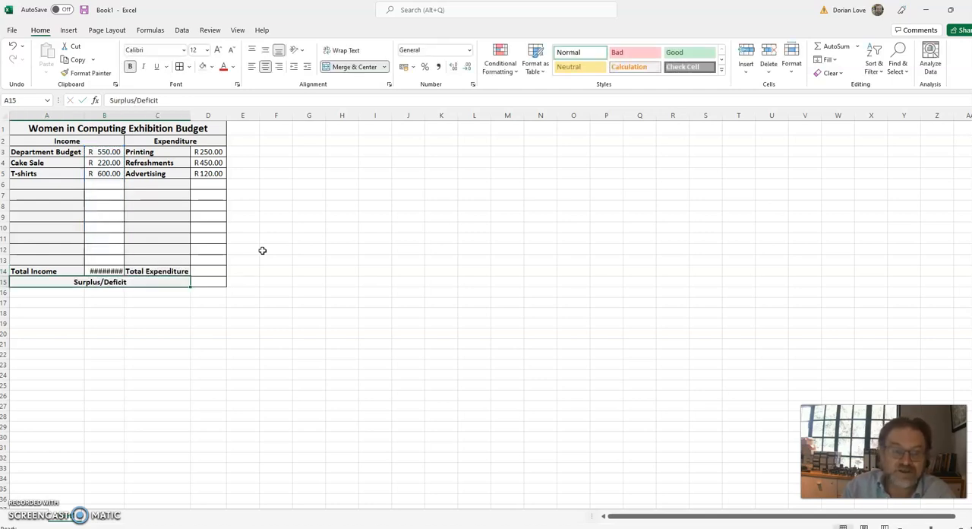
key(Up)
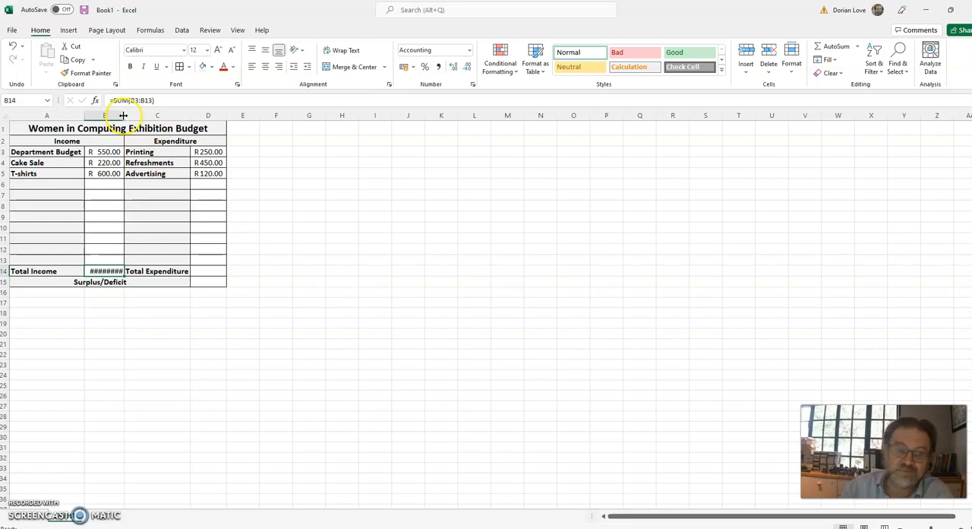
double_click(122, 115)
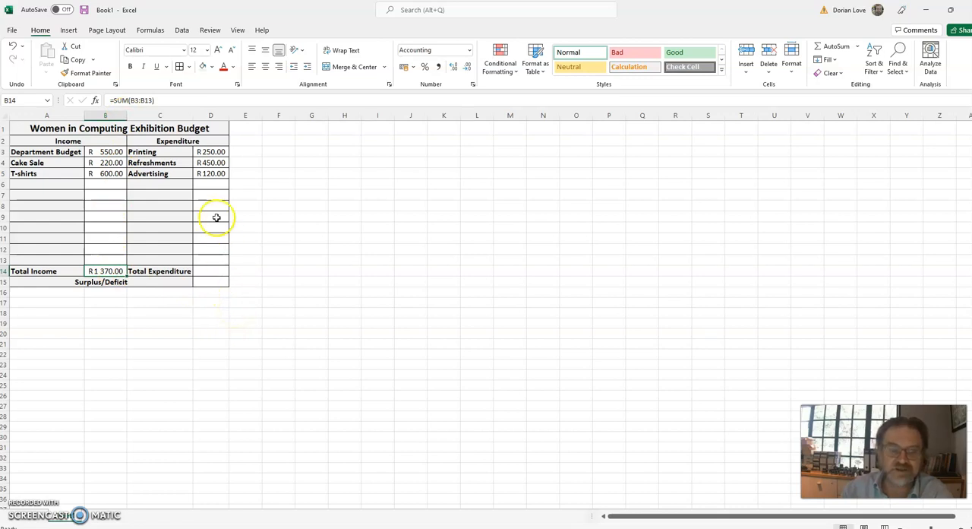
Set the Refreshments amount in D4 to 1500 and calculate Total Expenditure in D14 with AutoSum over D3:D13.
click(211, 163)
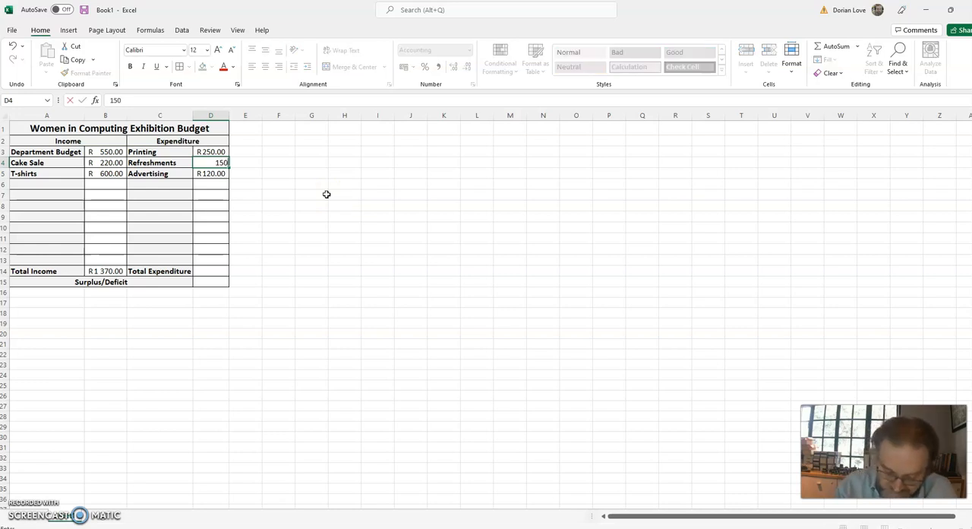
key(Return)
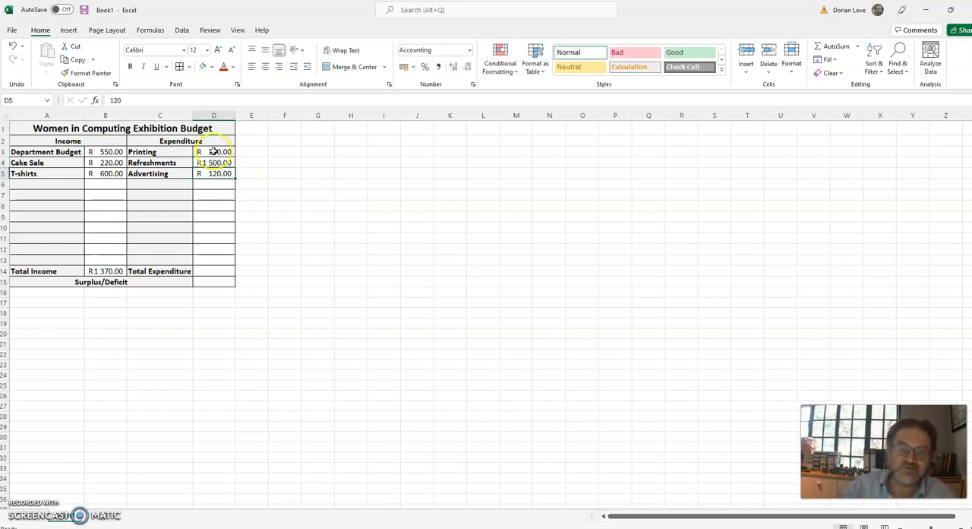
click(212, 271)
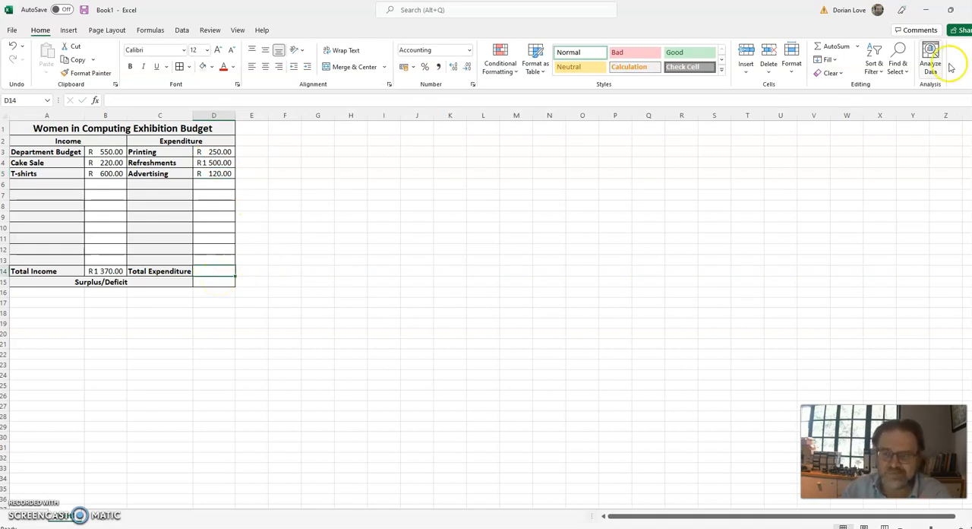
click(860, 47)
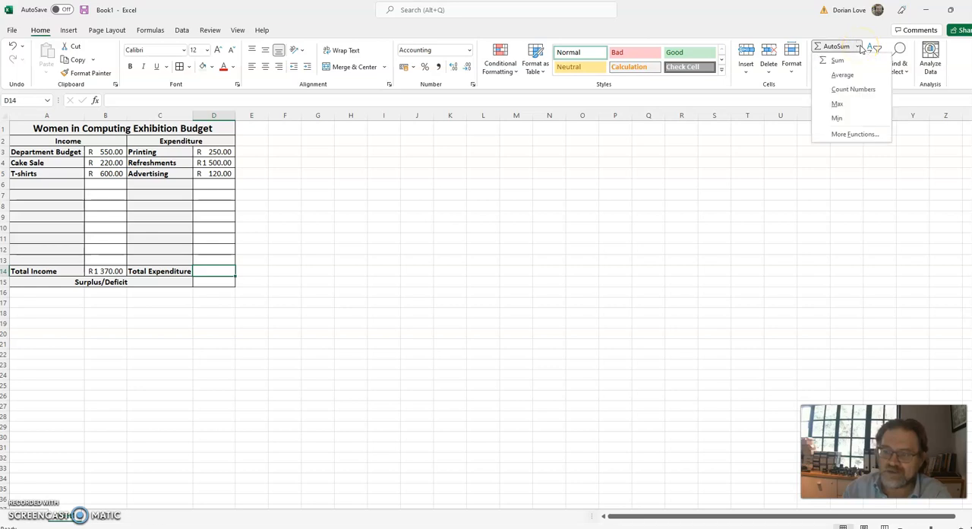
click(839, 61)
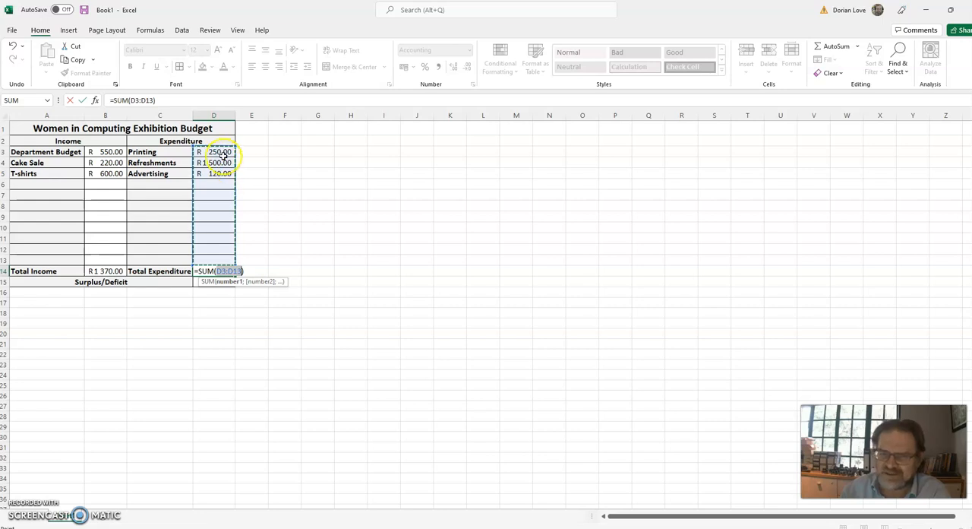
drag(217, 152, 225, 256)
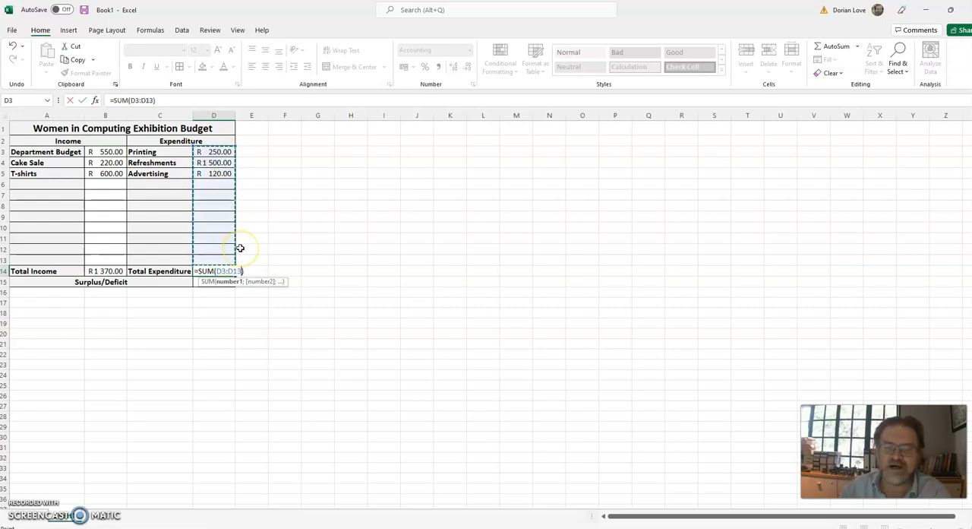
key(Return)
key(Up)
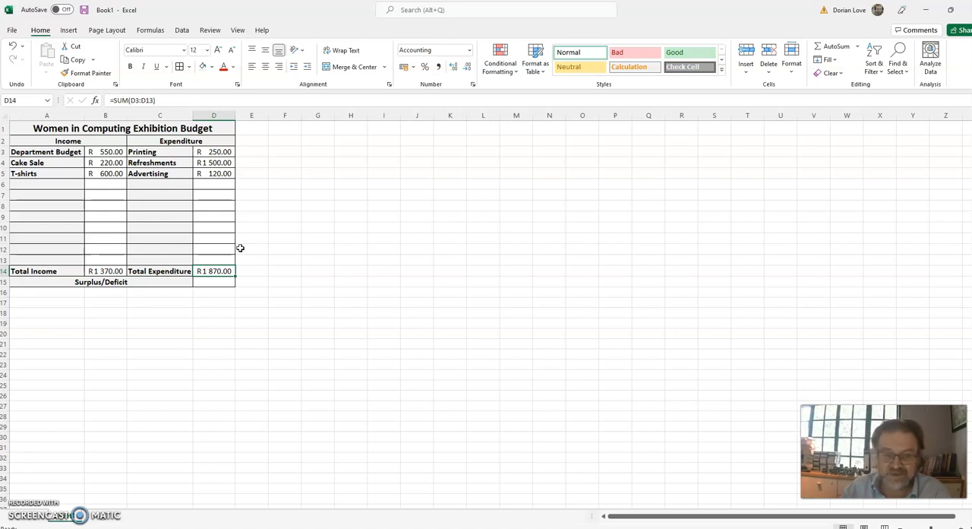
Calculate the Surplus/Deficit in D15 with the formula =B14-D14.
key(Down)
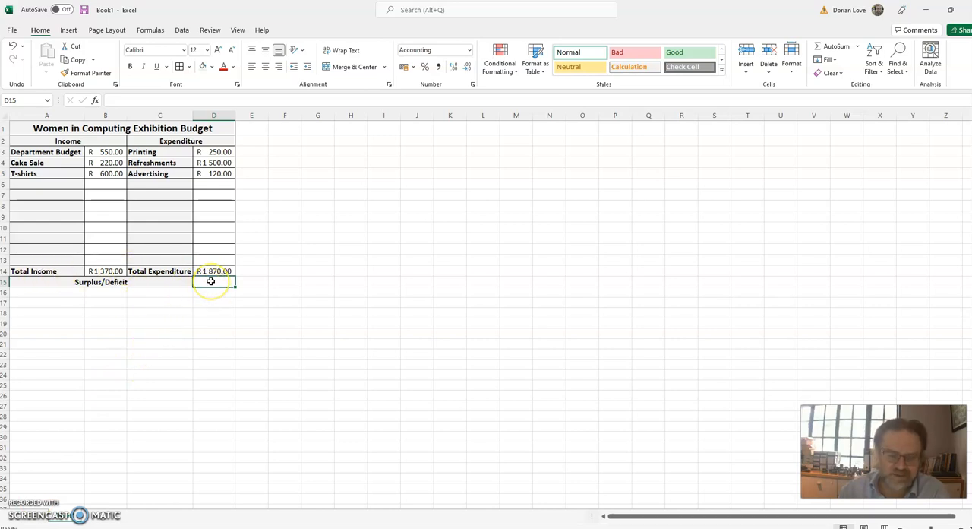
text(=)
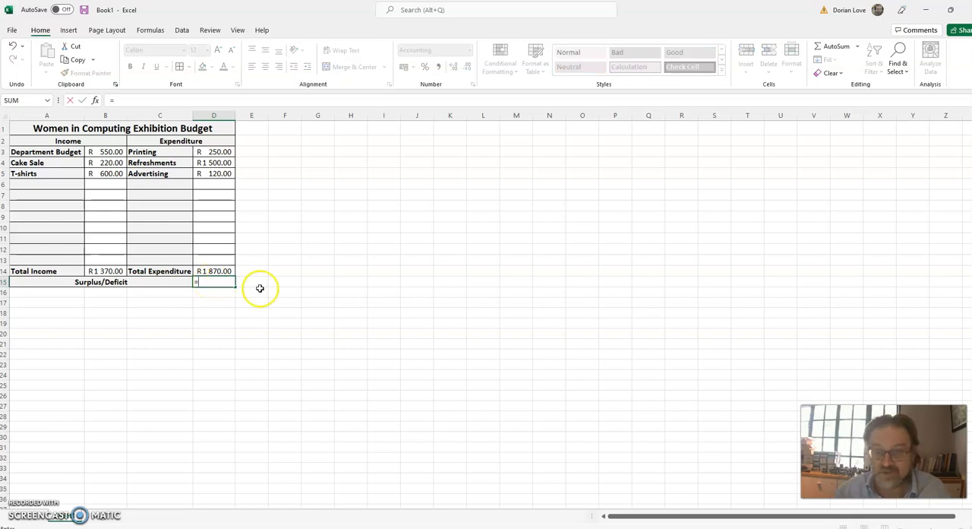
click(117, 267)
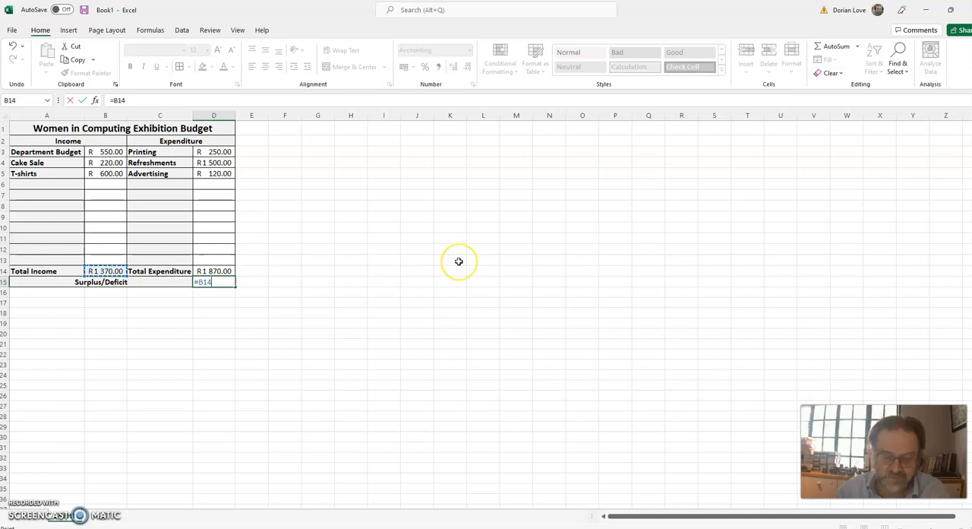
text(-)
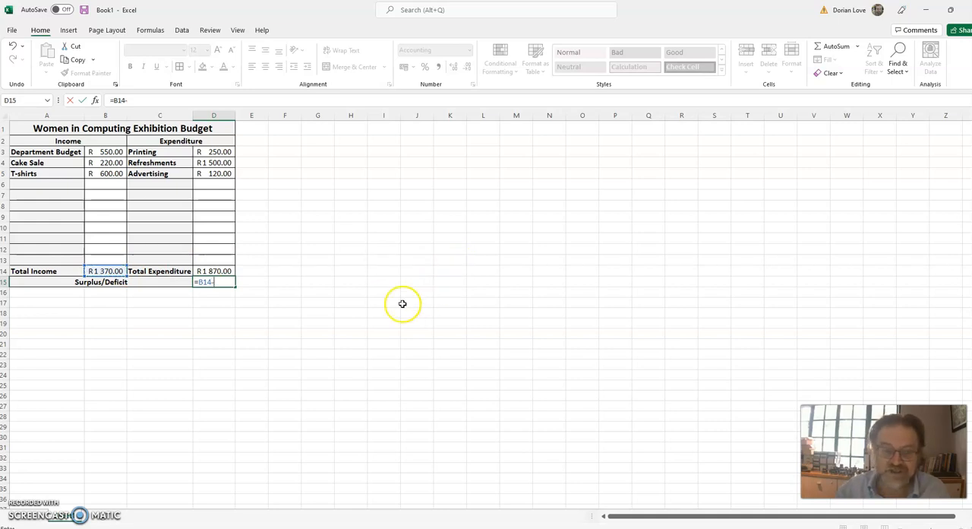
click(228, 271)
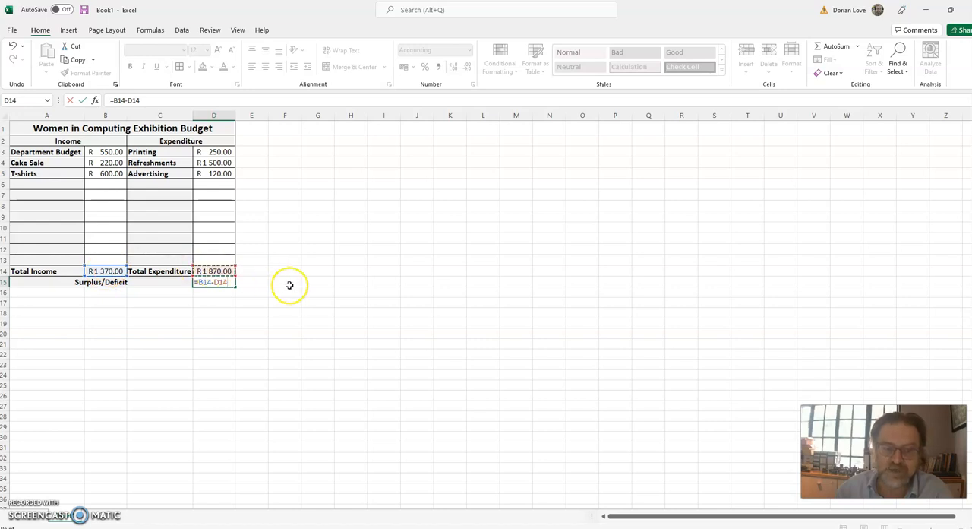
key(Return)
key(Up)
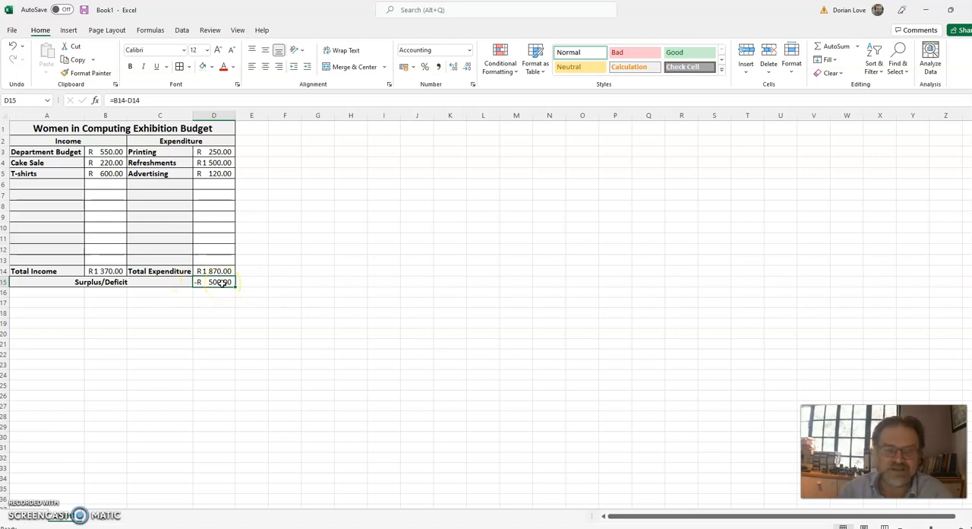
Add the income item "Party" in A6 with the amount 510 in B6, and check the Surplus/Deficit cell D15.
click(33, 184)
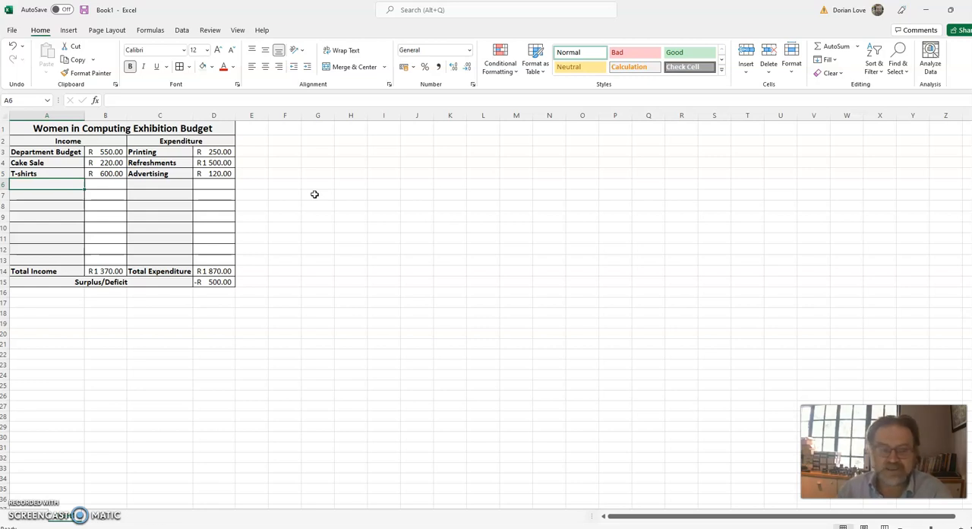
text(Party)
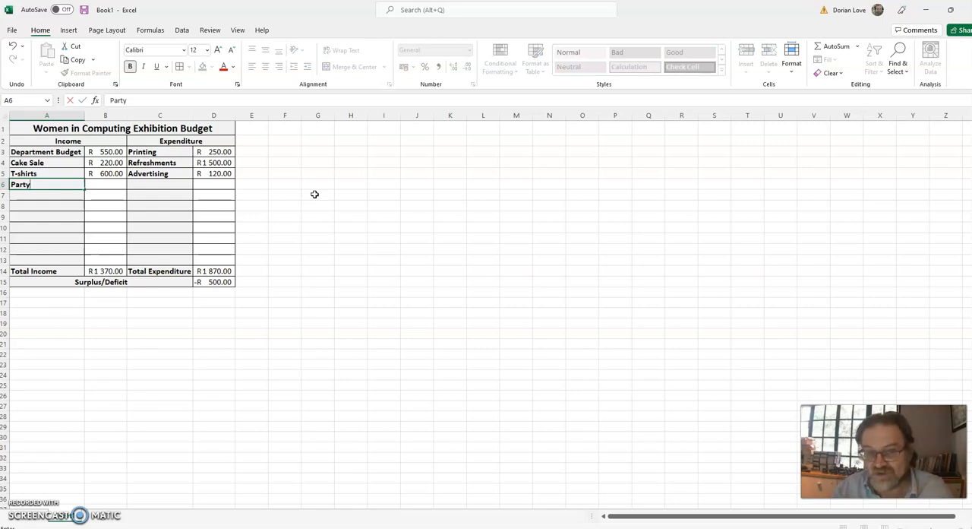
key(Tab)
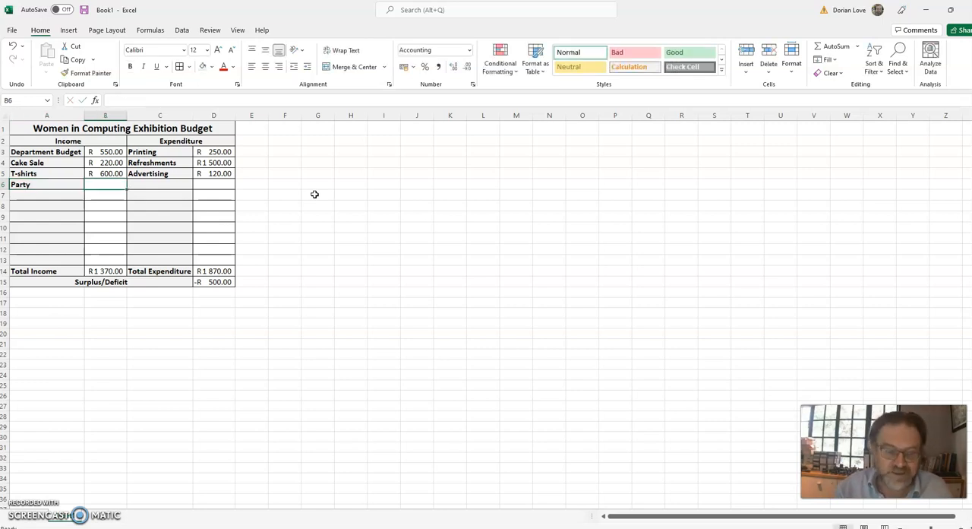
text(510)
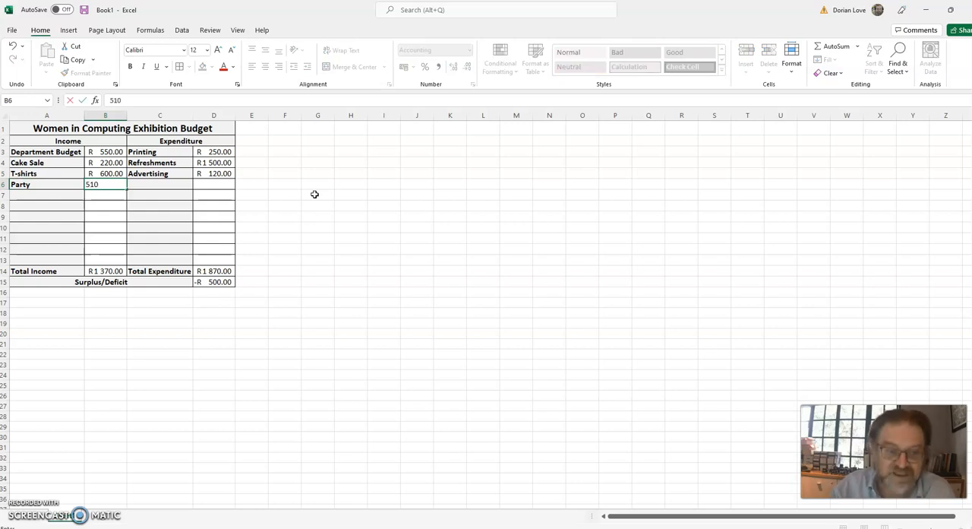
key(Return)
key(Down)
key(Down)
key(Down)
key(Down)
key(Down)
key(Down)
key(Down)
key(Right)
key(Right)
key(Down)
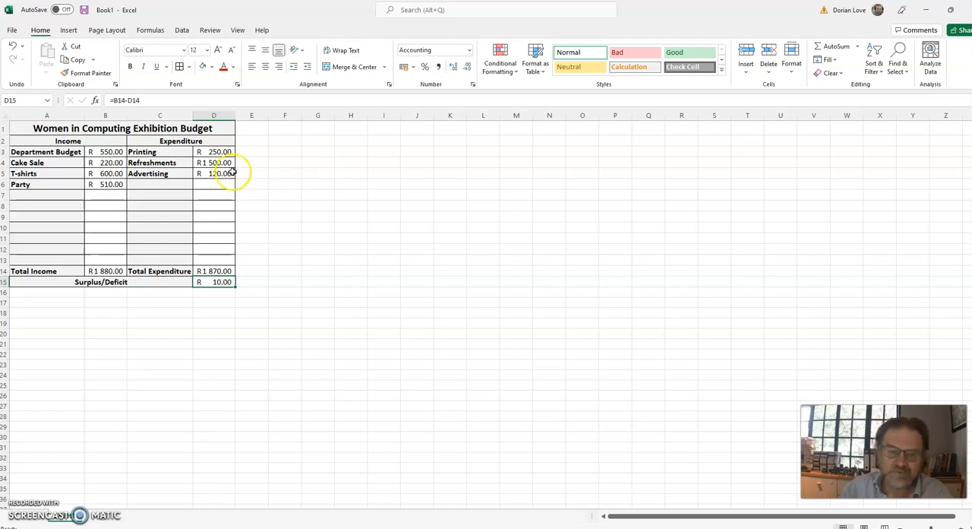
Insert a 3-D pie chart of the expenditure items in C3:D5 and place it beside the budget table.
click(163, 153)
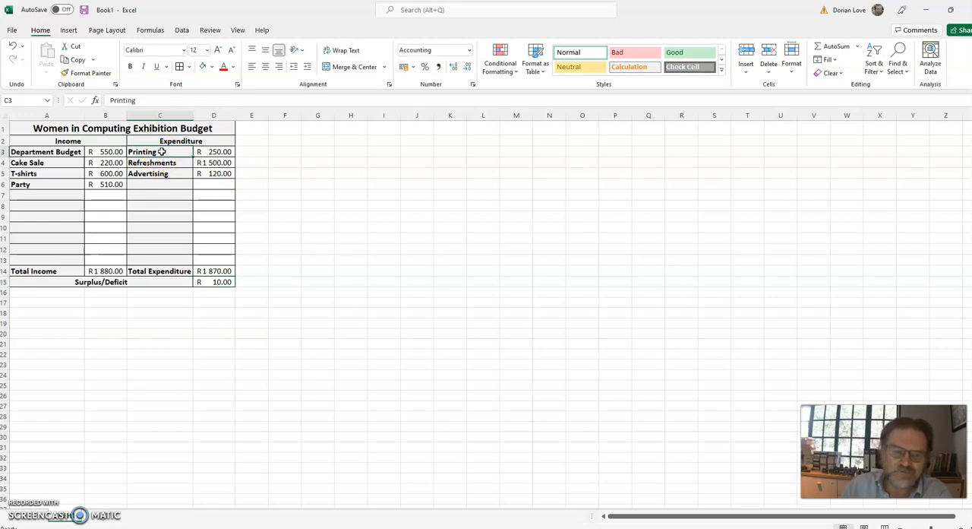
drag(164, 155, 215, 173)
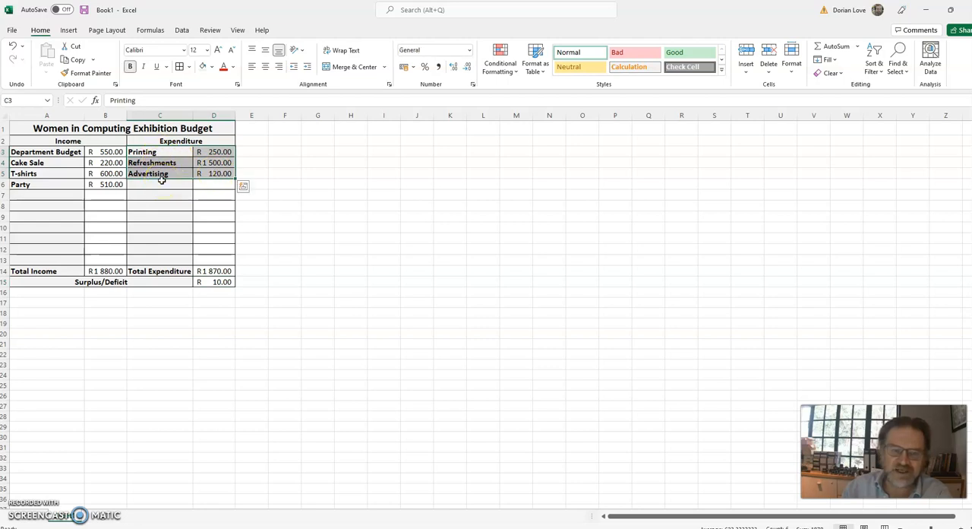
click(69, 31)
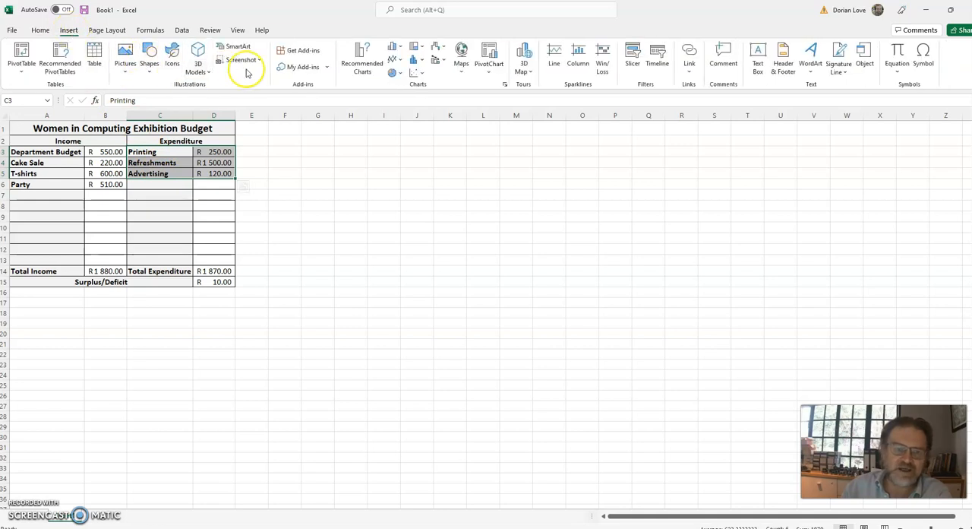
click(394, 79)
click(398, 149)
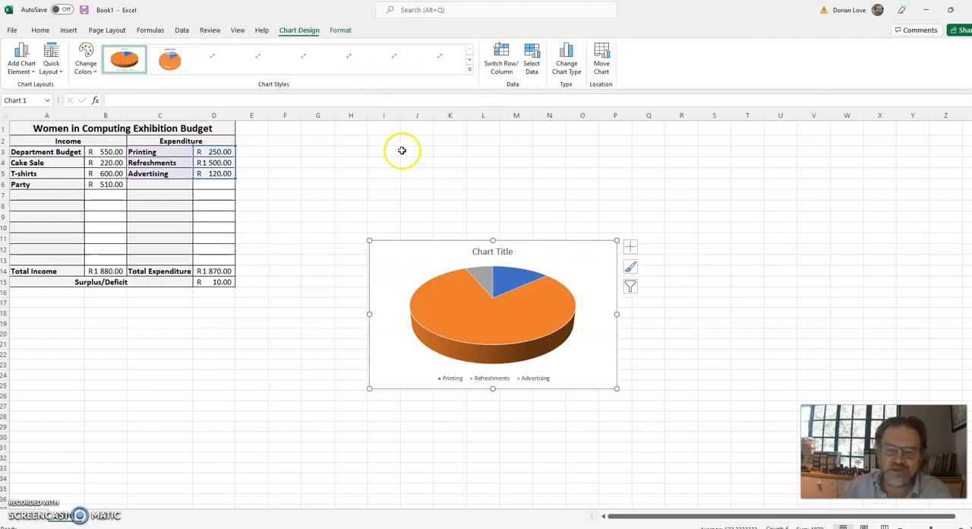
drag(462, 239, 344, 122)
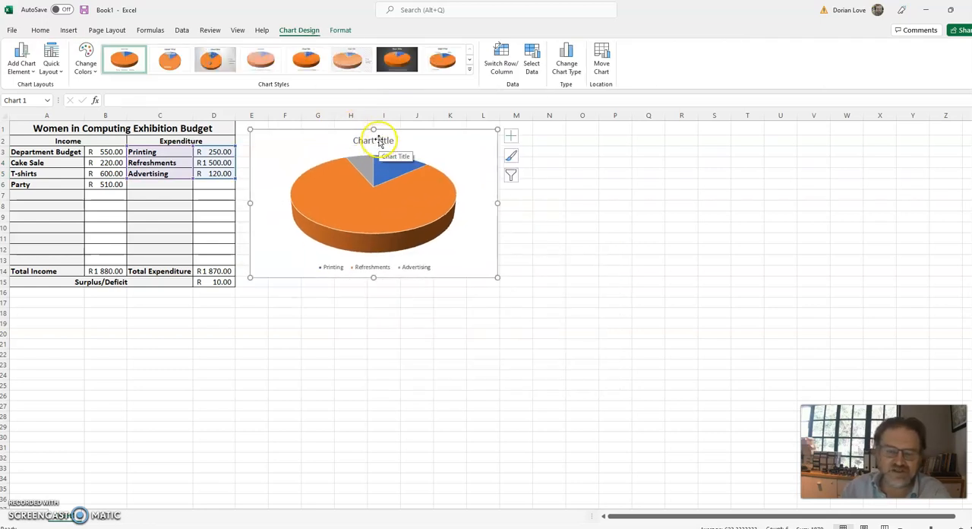
Replace the pie chart's placeholder title with "Budget".
click(380, 141)
double_click(380, 140)
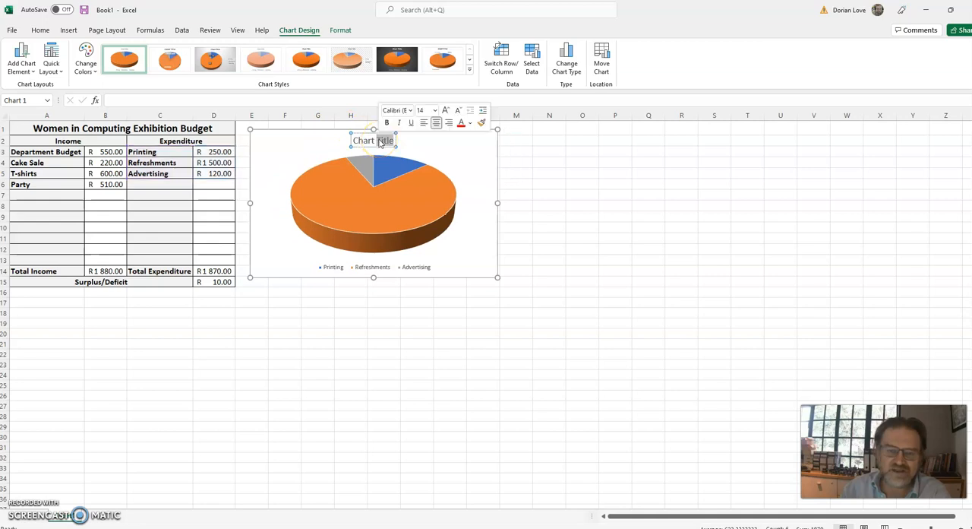
click(394, 140)
drag(393, 140, 353, 142)
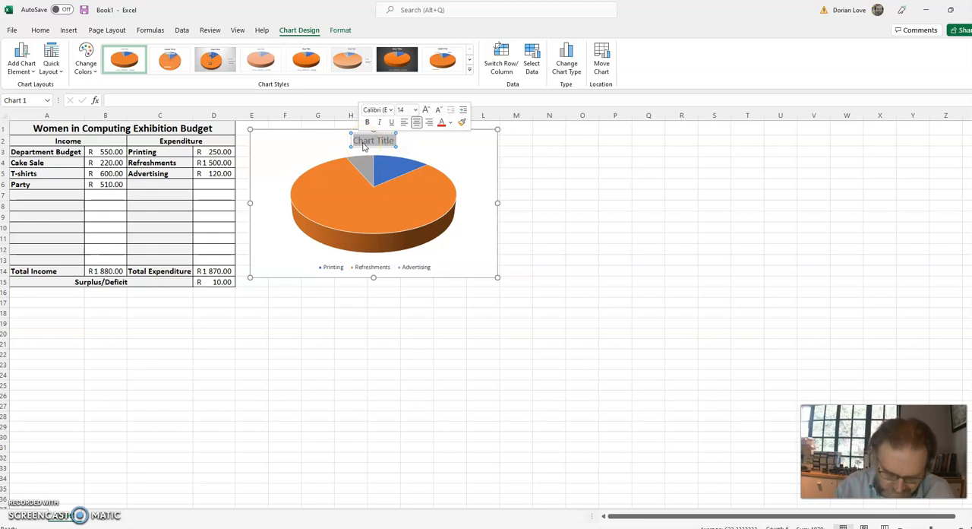
text(Budget)
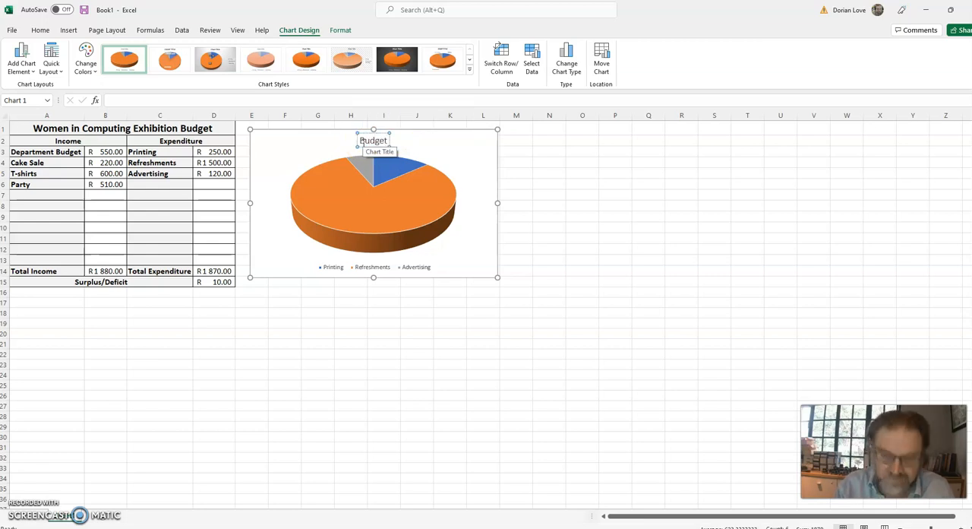
Try several chart styles on the expenditure pie chart, keeping the white one with category labels around the pie and a legend below.
click(541, 151)
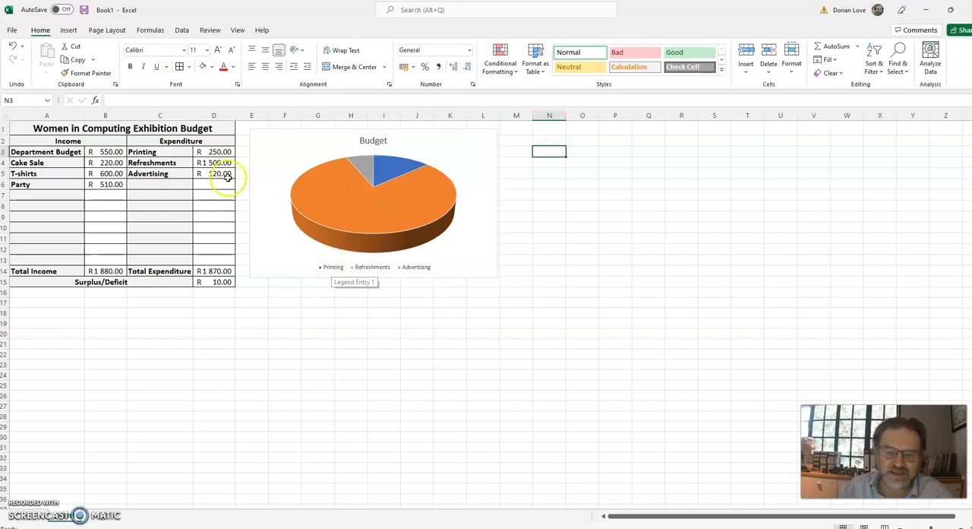
click(366, 171)
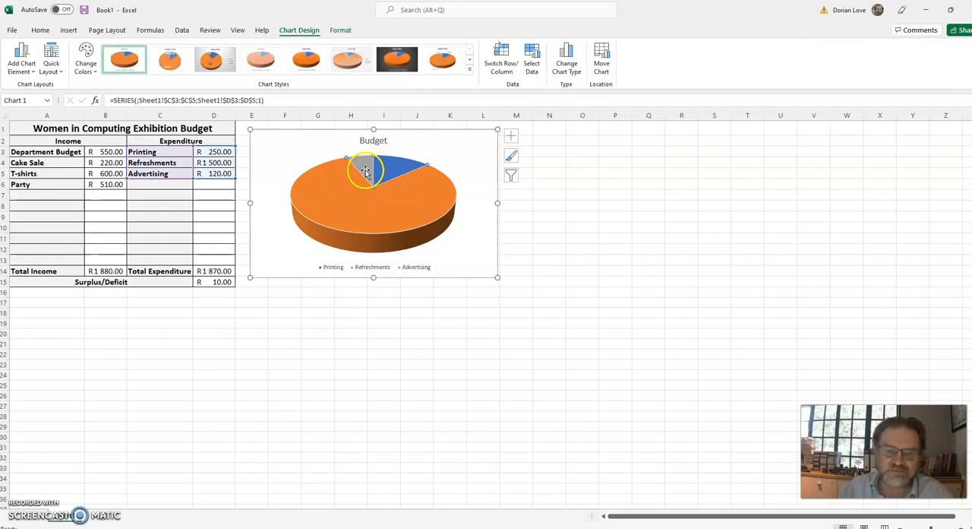
click(400, 69)
click(443, 64)
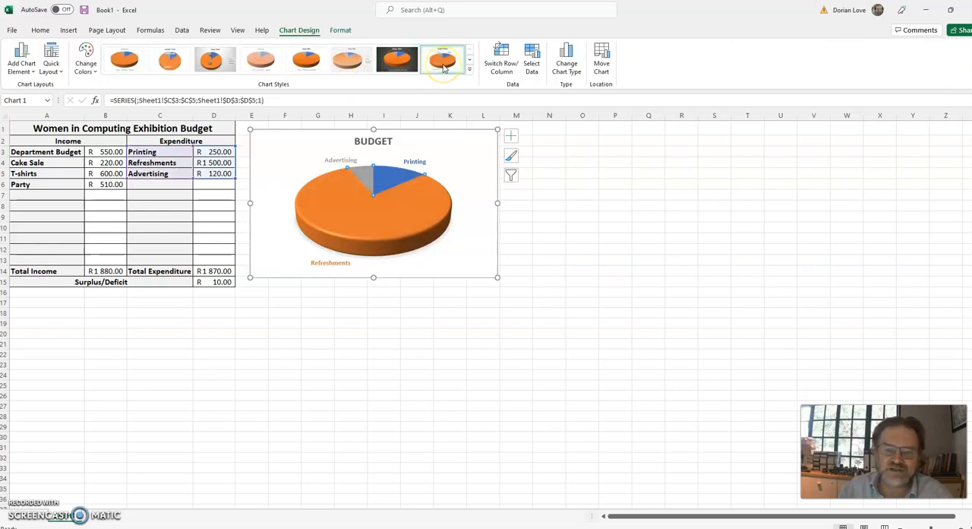
click(346, 64)
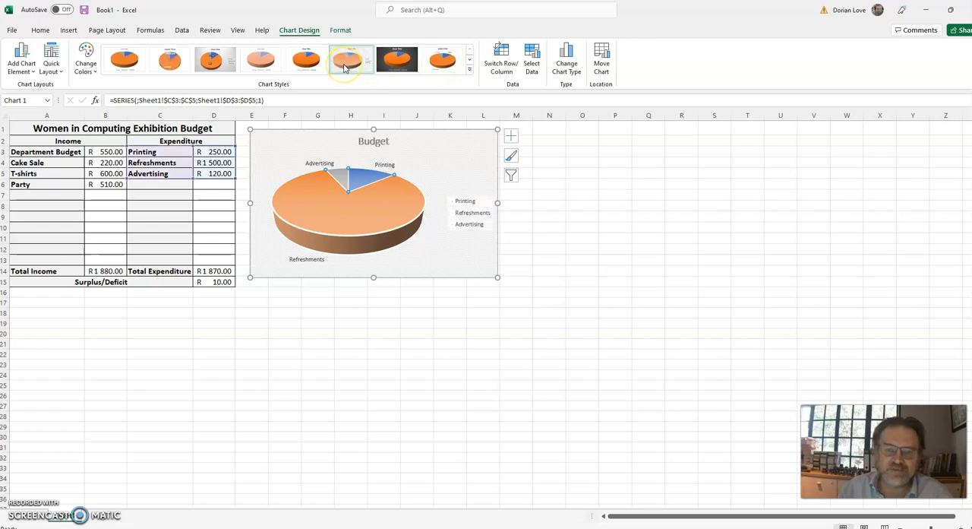
click(305, 60)
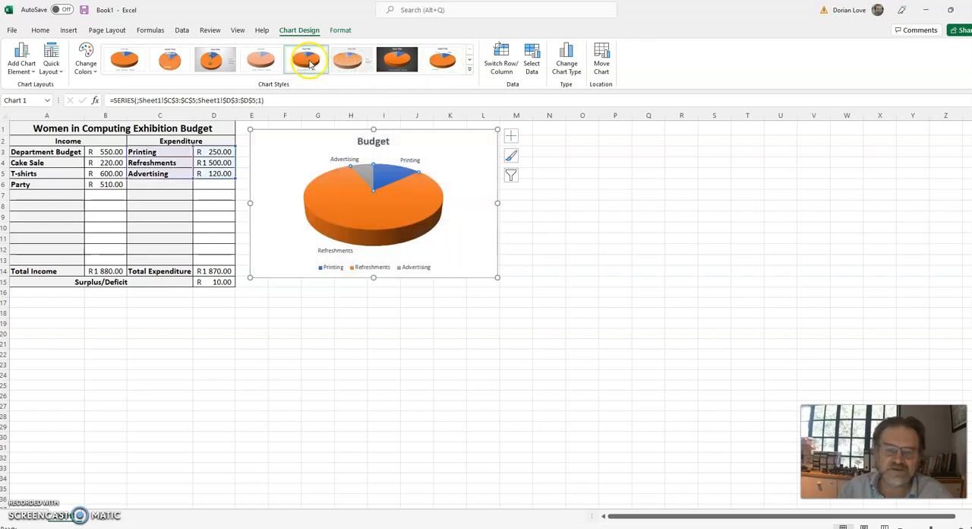
Move the expenditure pie chart to a new sheet named "Expenditure".
mouse_move(353, 207)
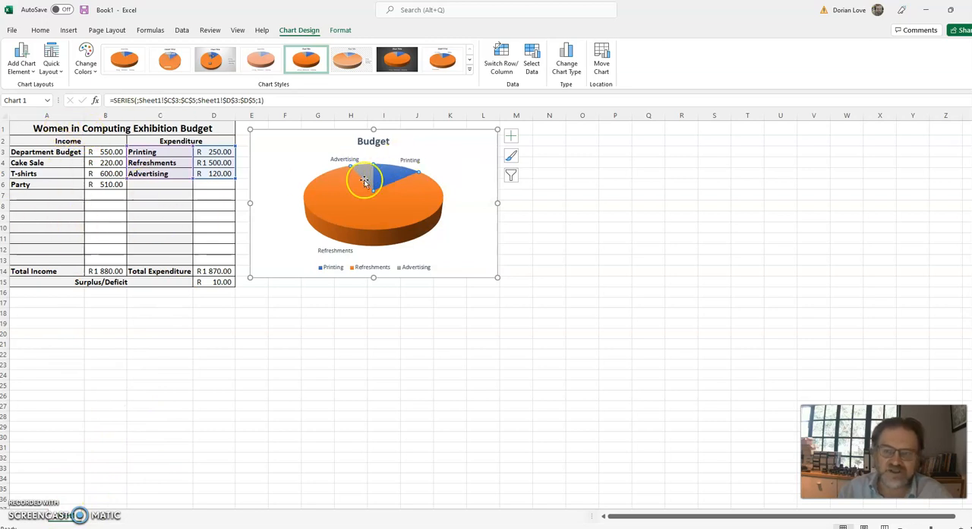
click(602, 67)
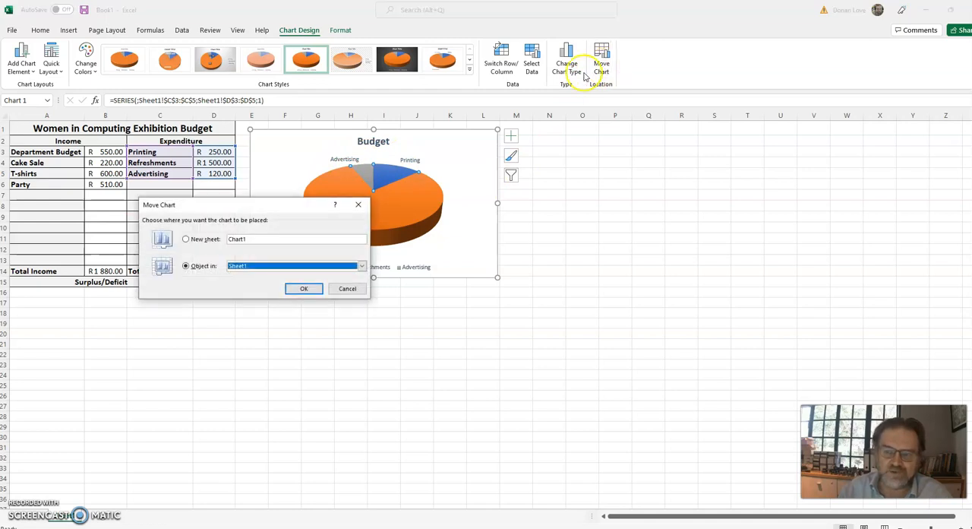
click(191, 240)
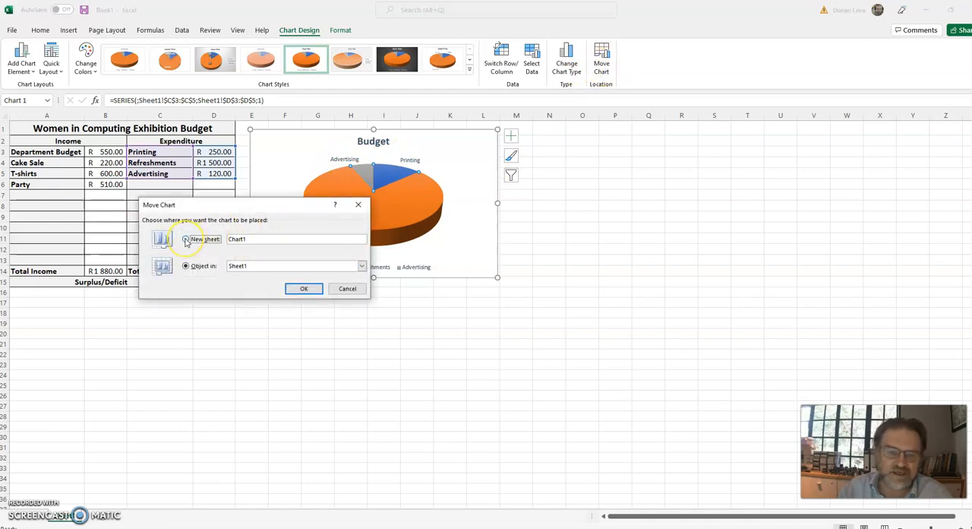
text(Expenditure)
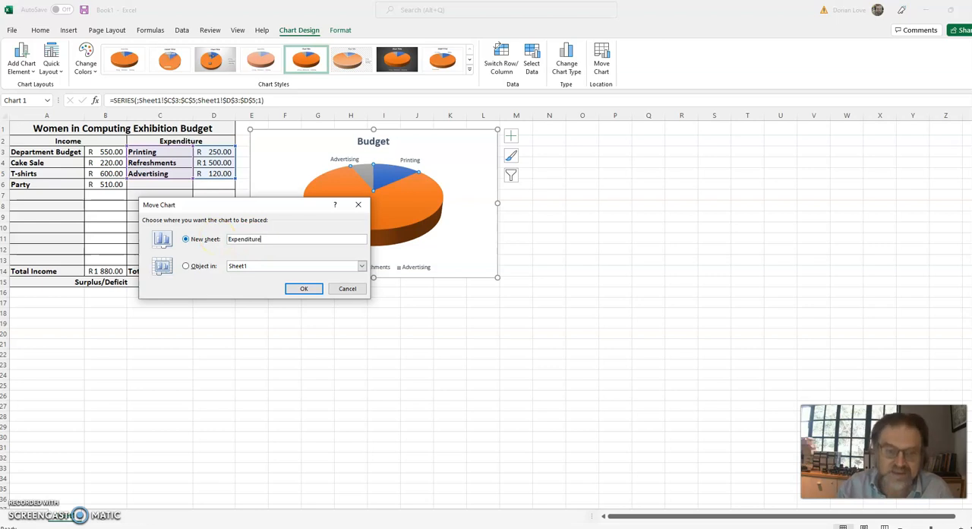
click(306, 289)
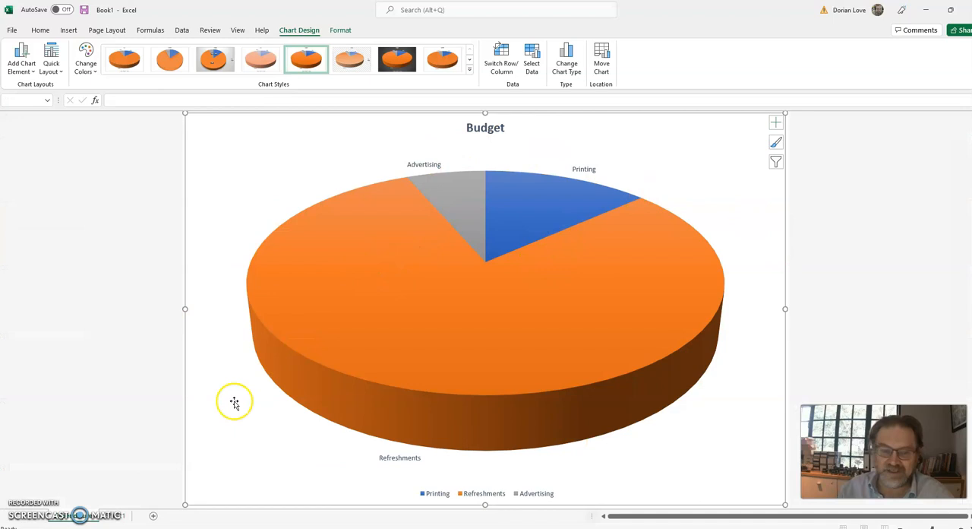
Rename the worksheet containing the budget table as "Budget".
click(113, 516)
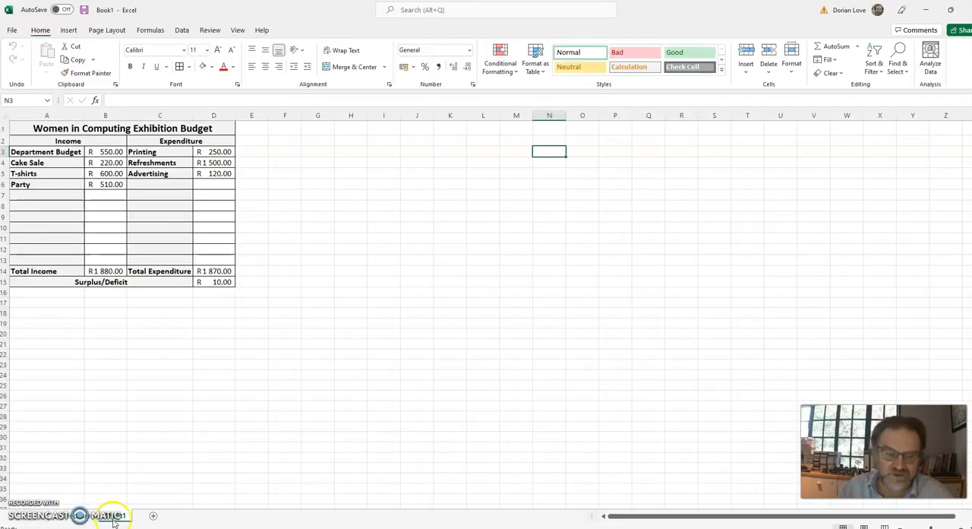
double_click(118, 517)
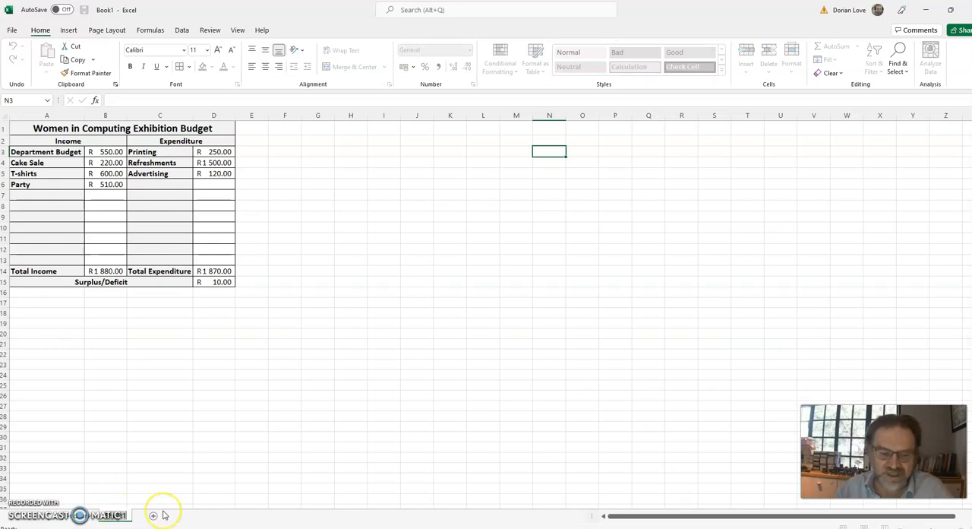
text(Budget)
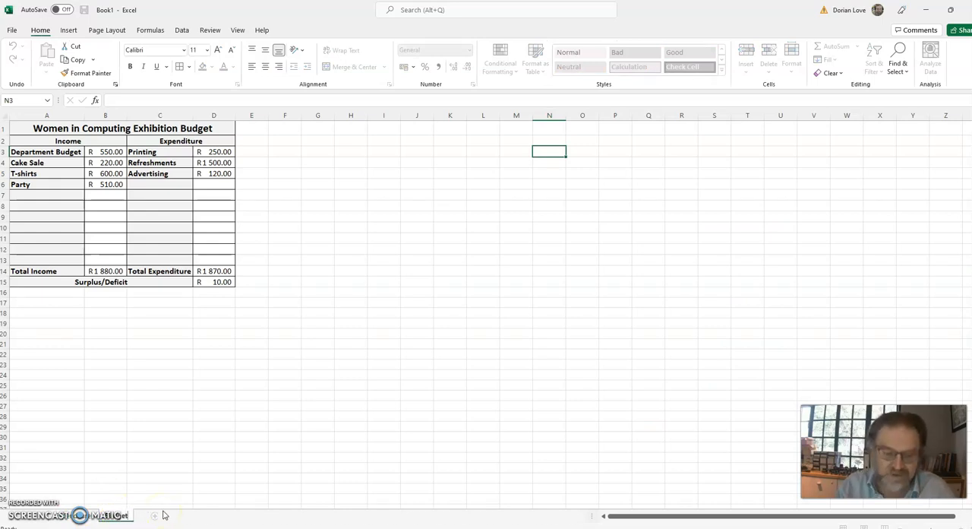
key(Return)
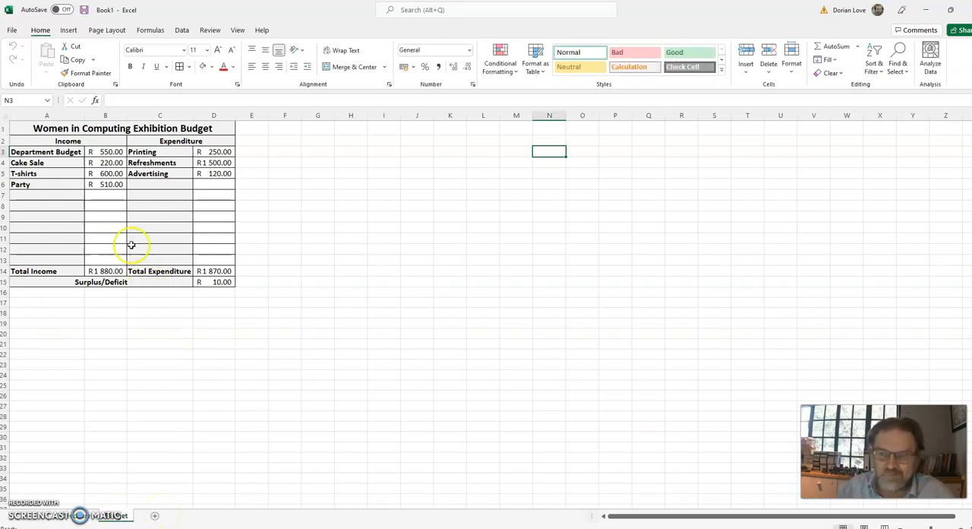
Insert a 3-D pie chart of the income items and amounts in A3:B6.
drag(90, 164, 114, 187)
click(68, 30)
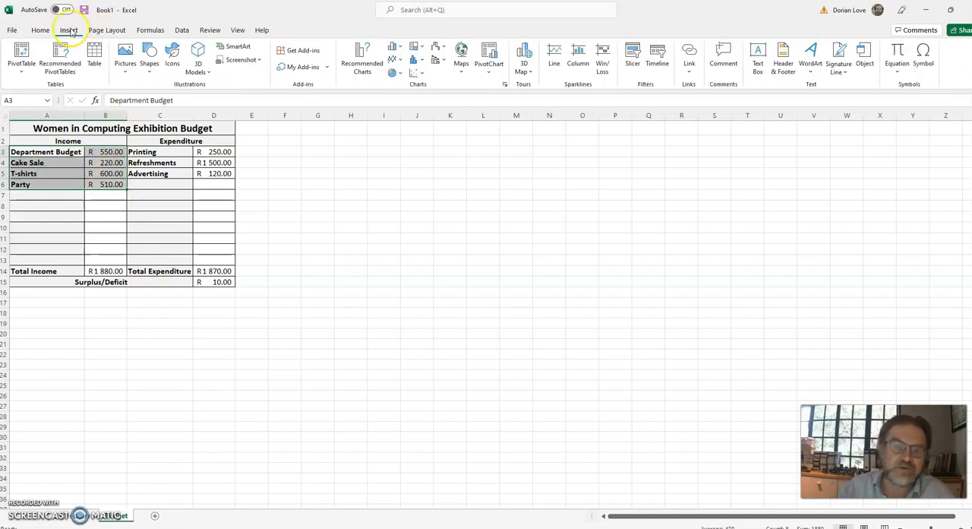
click(398, 78)
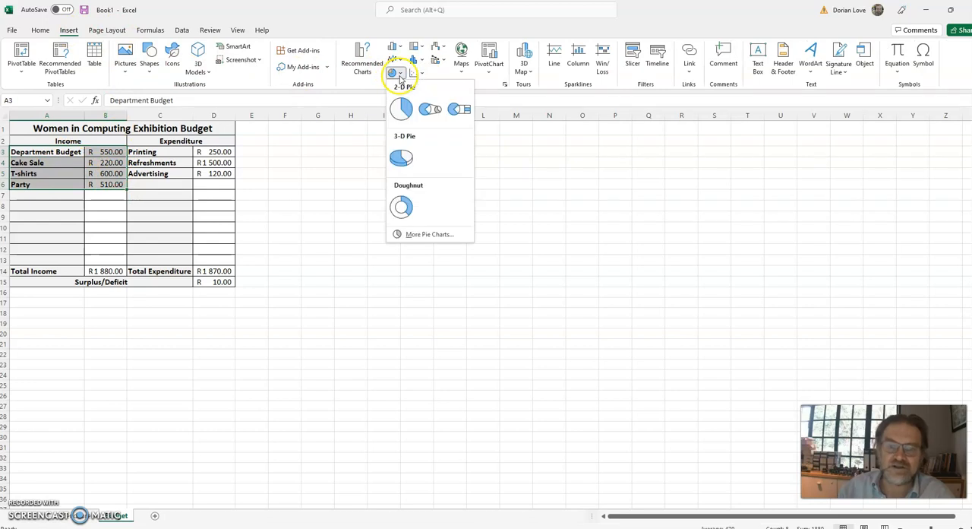
click(405, 156)
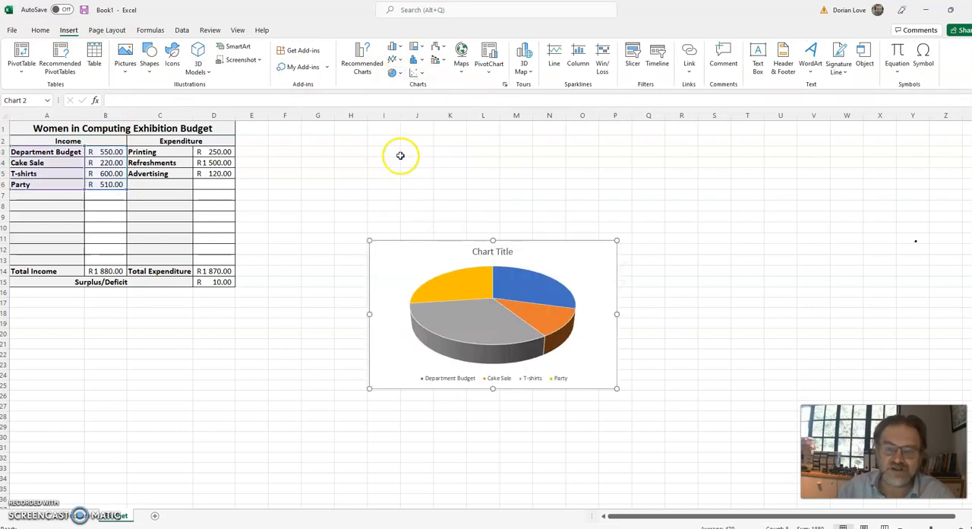
Replace the new pie chart's placeholder title with "Income".
double_click(502, 254)
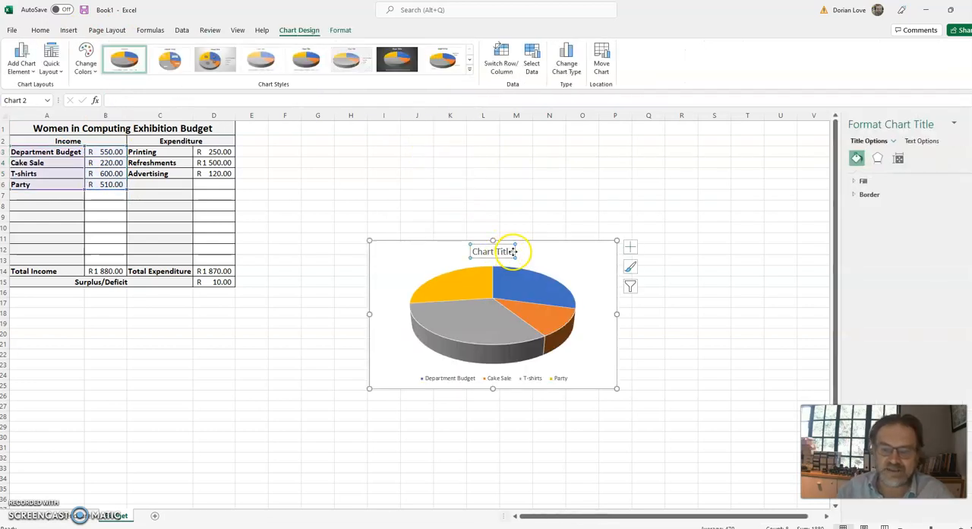
click(505, 250)
drag(504, 250, 464, 247)
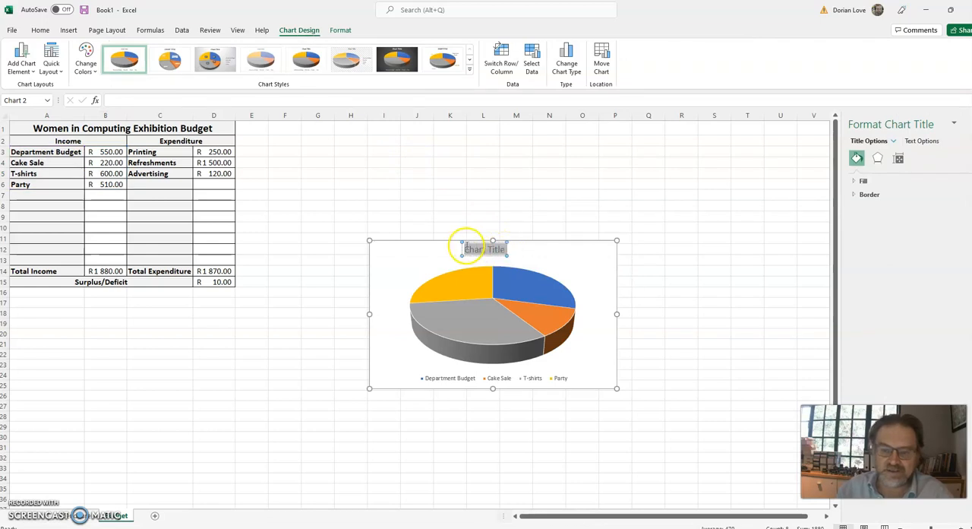
text(Income)
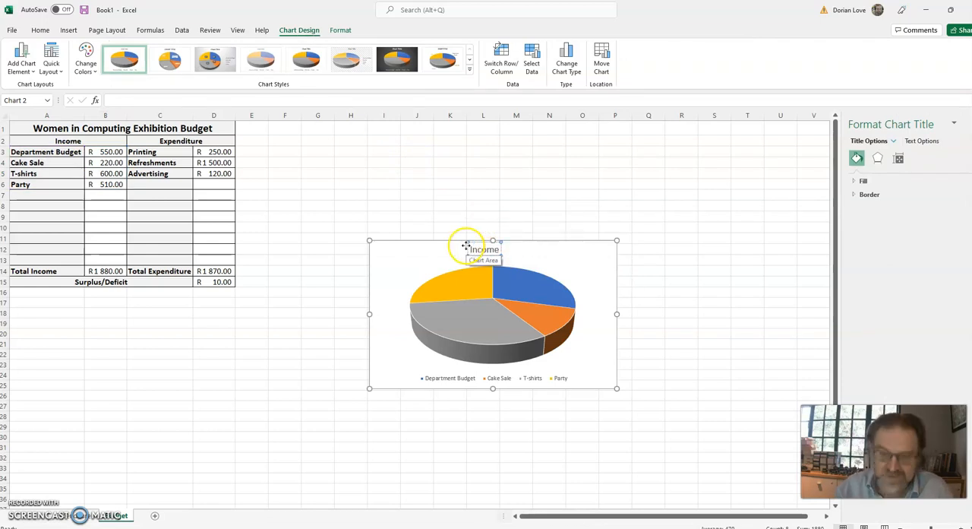
Move the income pie chart to a new sheet named "Income".
click(559, 298)
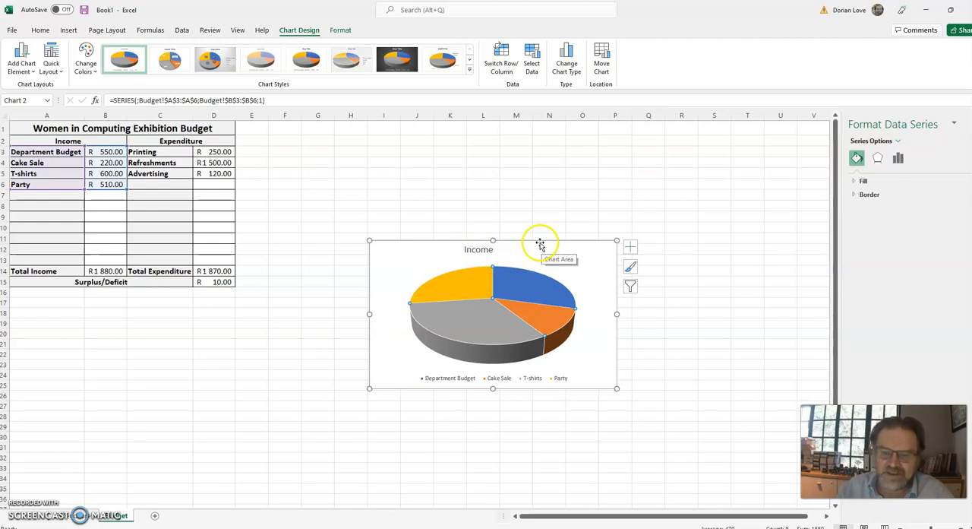
click(604, 61)
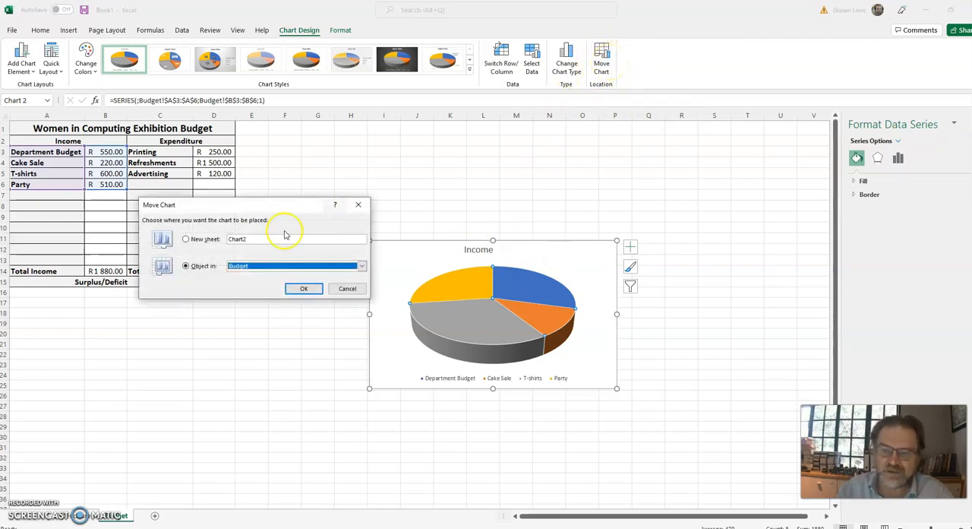
click(194, 240)
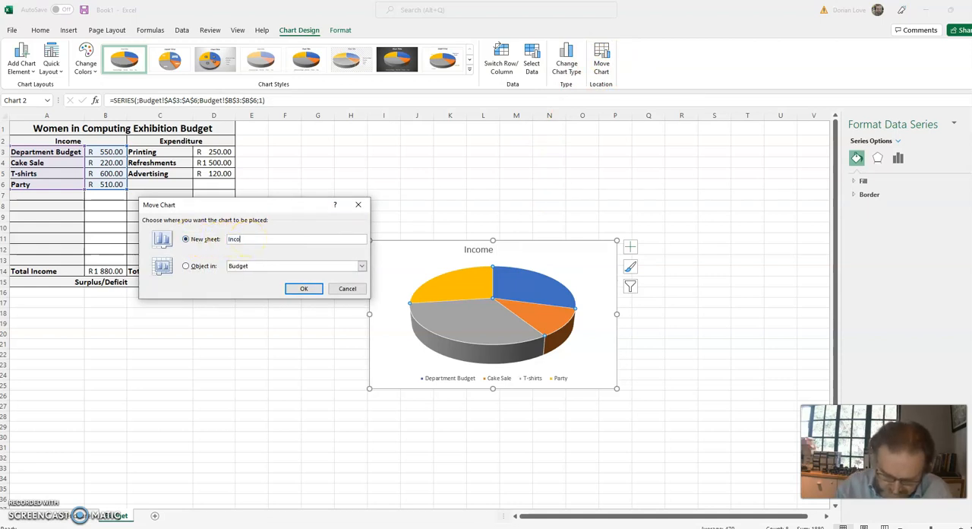
click(304, 289)
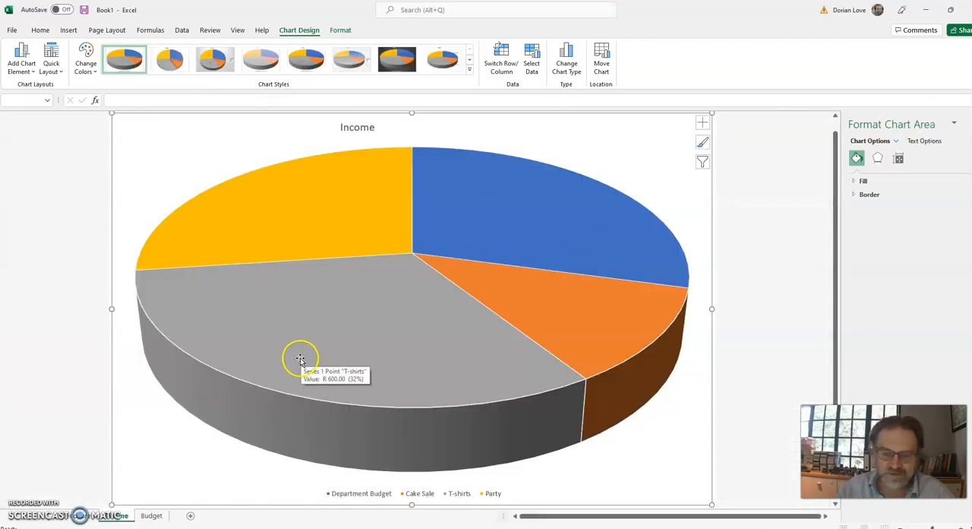
Apply the dark-background chart style to the Income chart, and check the Budget and Income sheets.
click(398, 61)
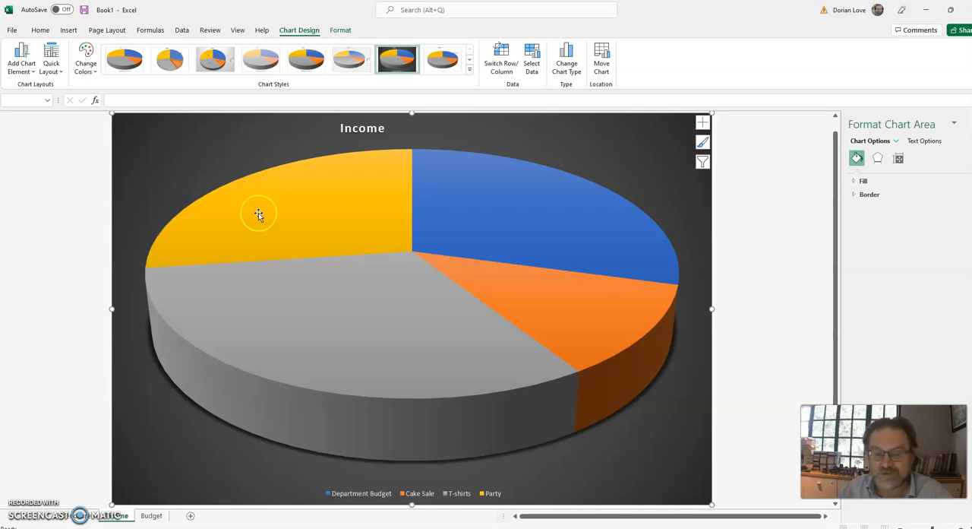
click(151, 517)
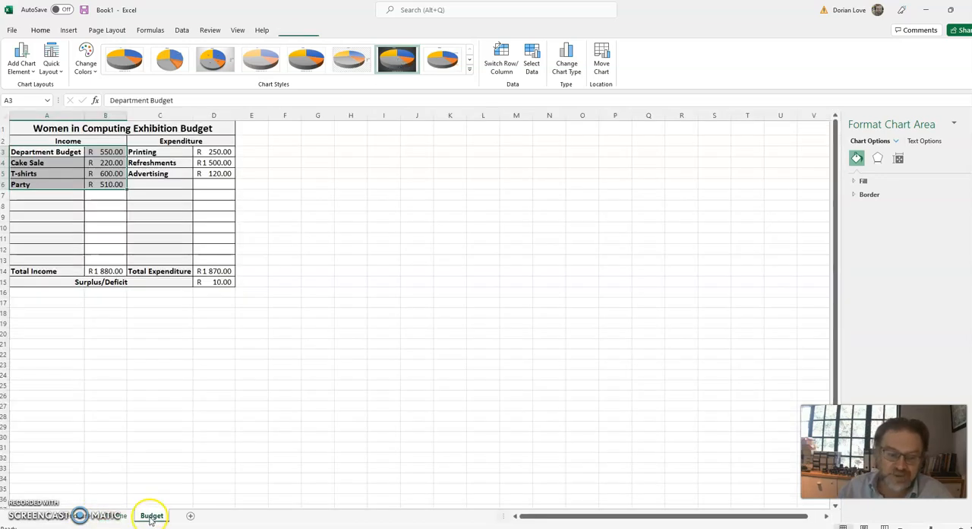
click(111, 517)
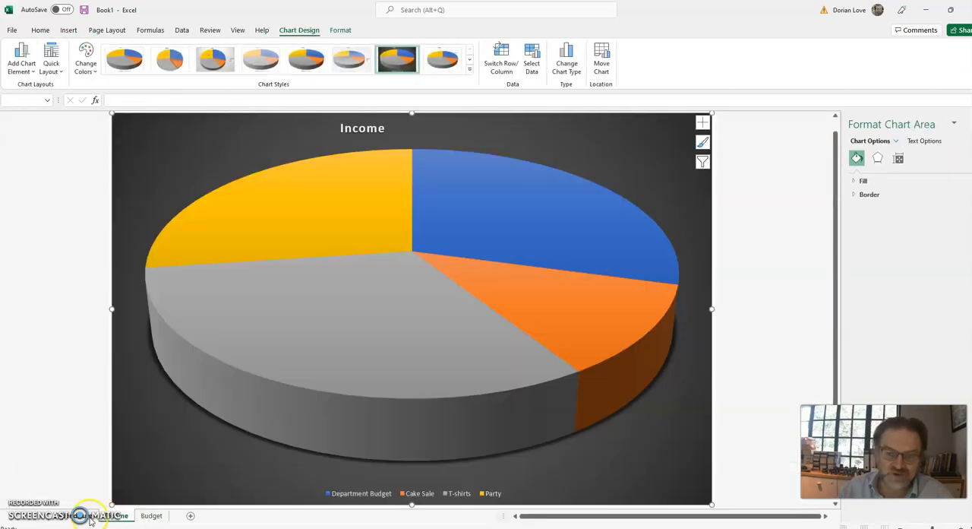